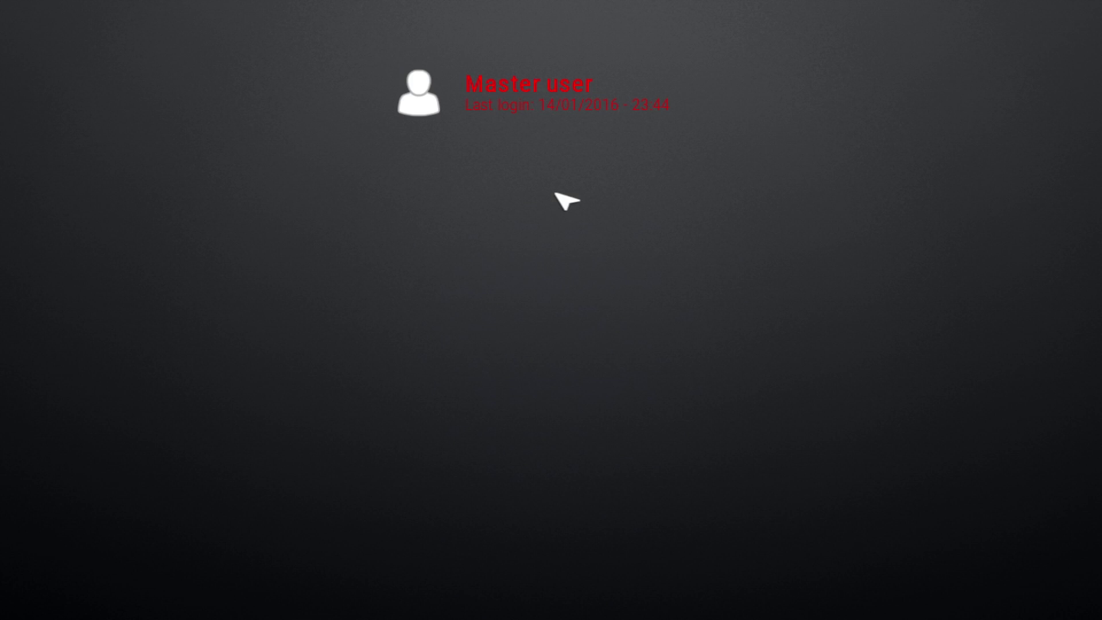
Log in as the Master user by entering the master lock code on the keypad and confirming.
click(507, 106)
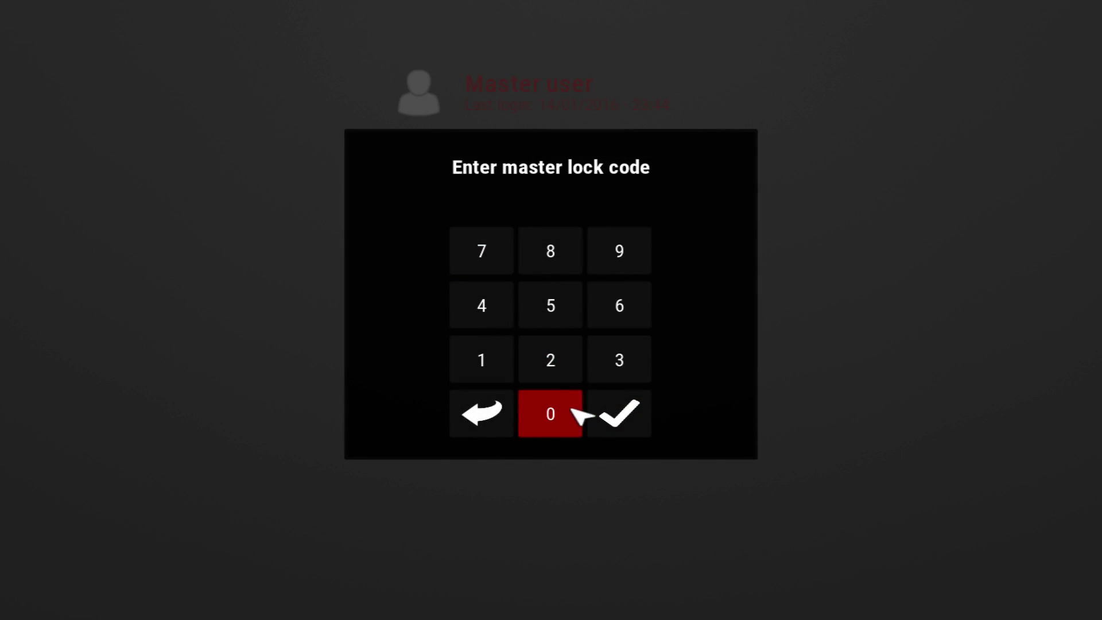
click(574, 376)
click(556, 411)
click(487, 374)
click(602, 321)
click(577, 396)
click(594, 367)
click(574, 399)
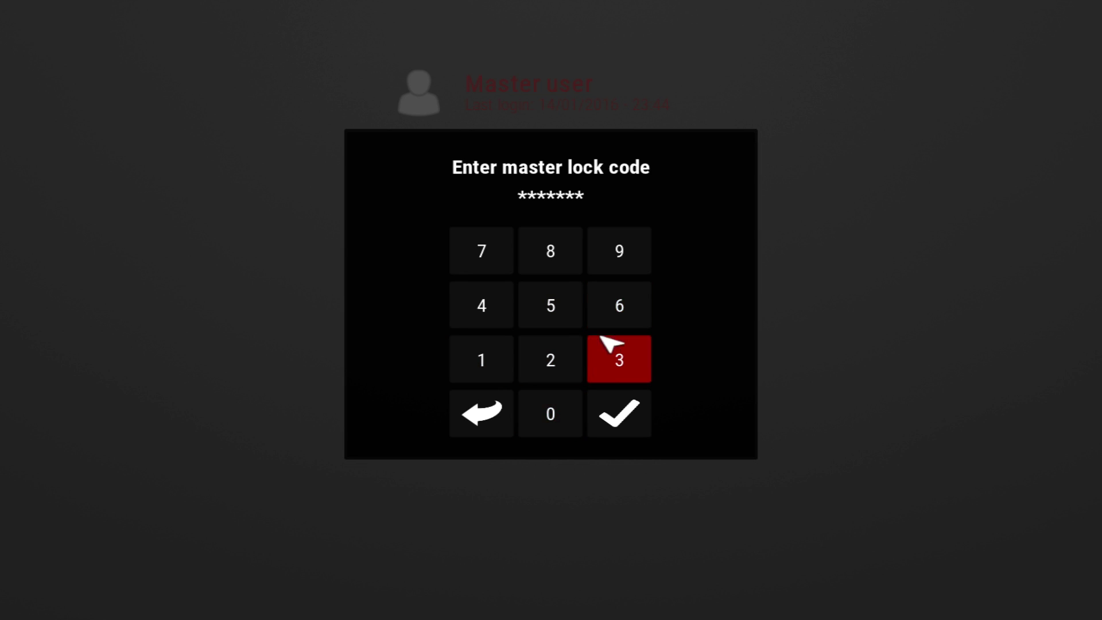
click(608, 321)
click(637, 432)
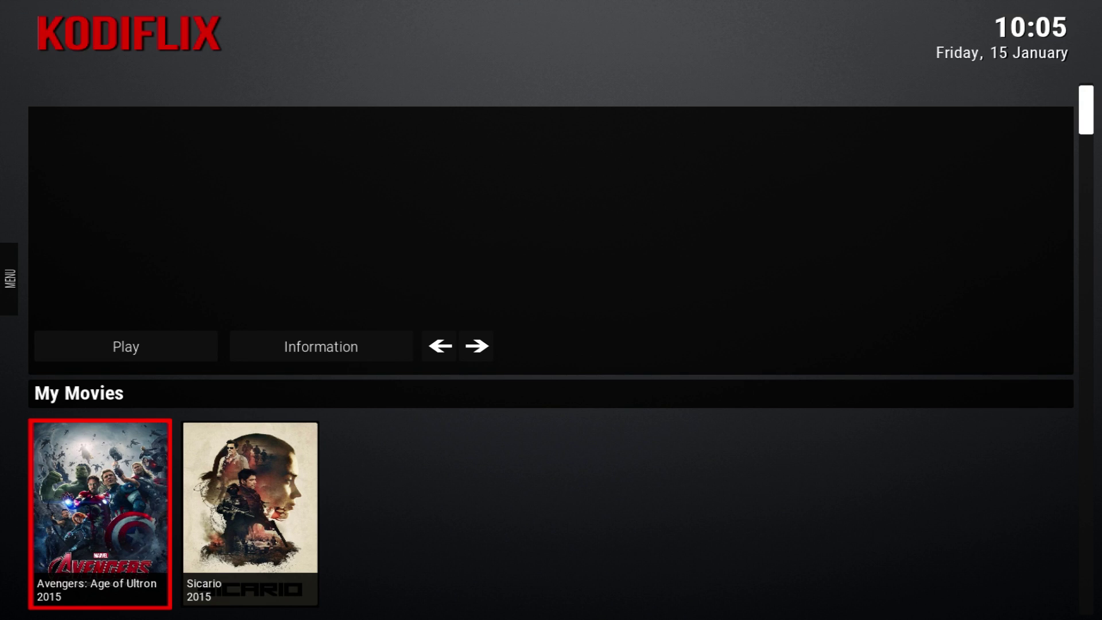
key(Down)
key(Down)
key(Up)
key(Up)
key(Up)
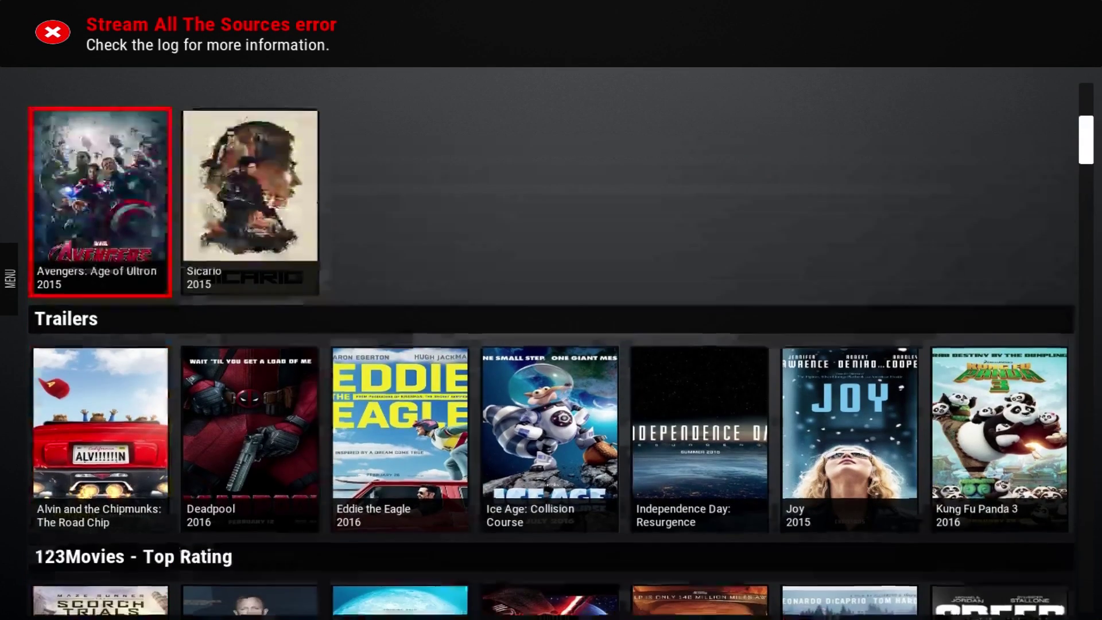
key(Down)
key(Down)
key(Down)
key(Down)
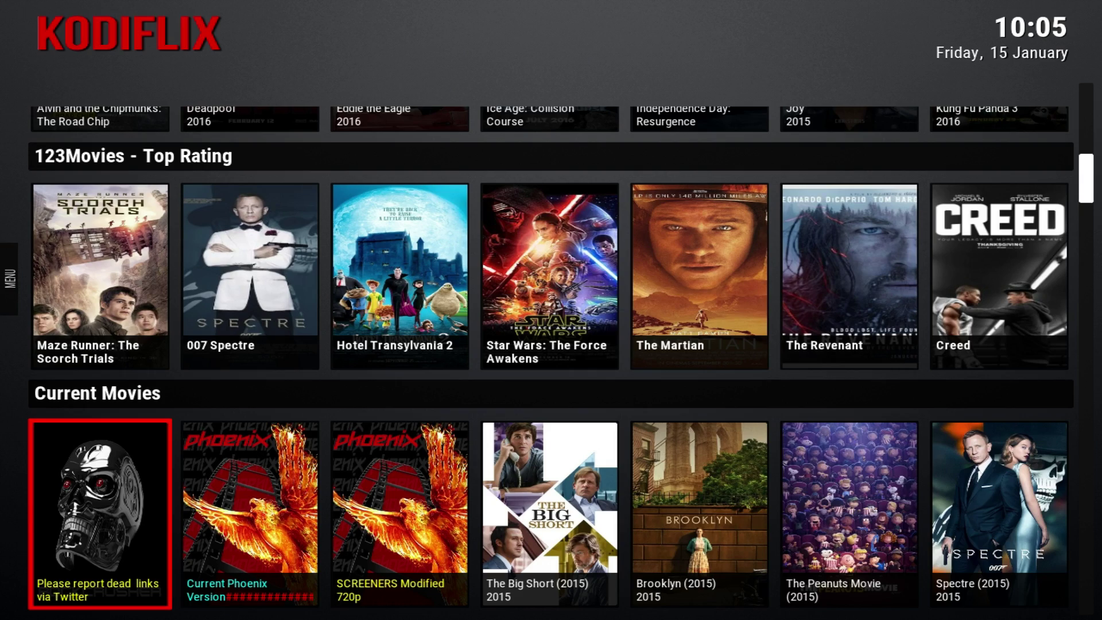
key(Down)
key(Down)
key(Up)
key(Up)
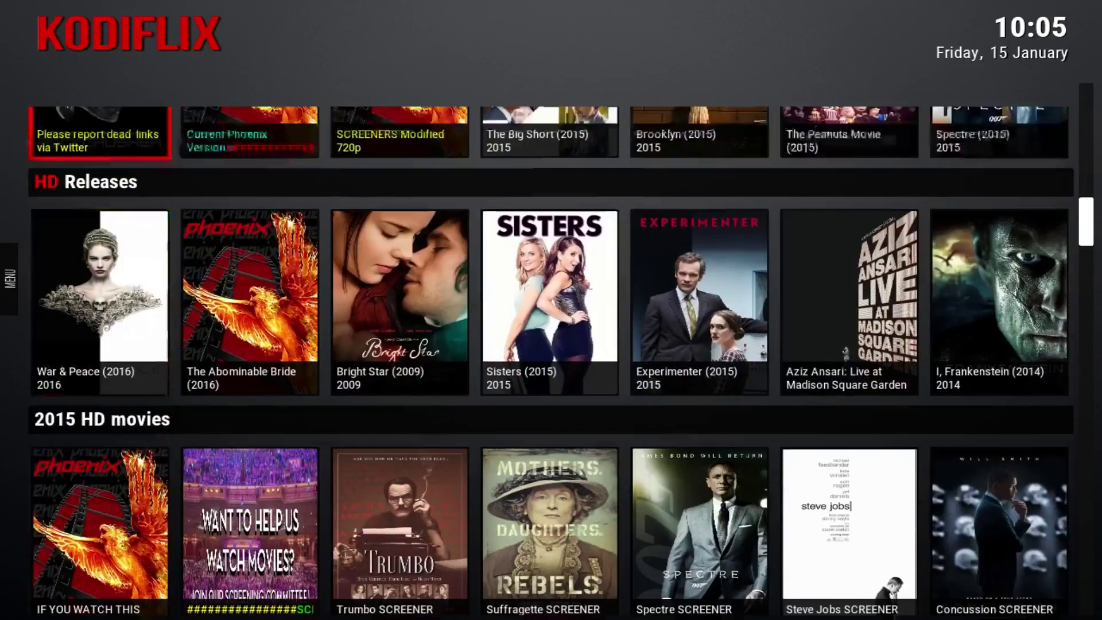
key(Up)
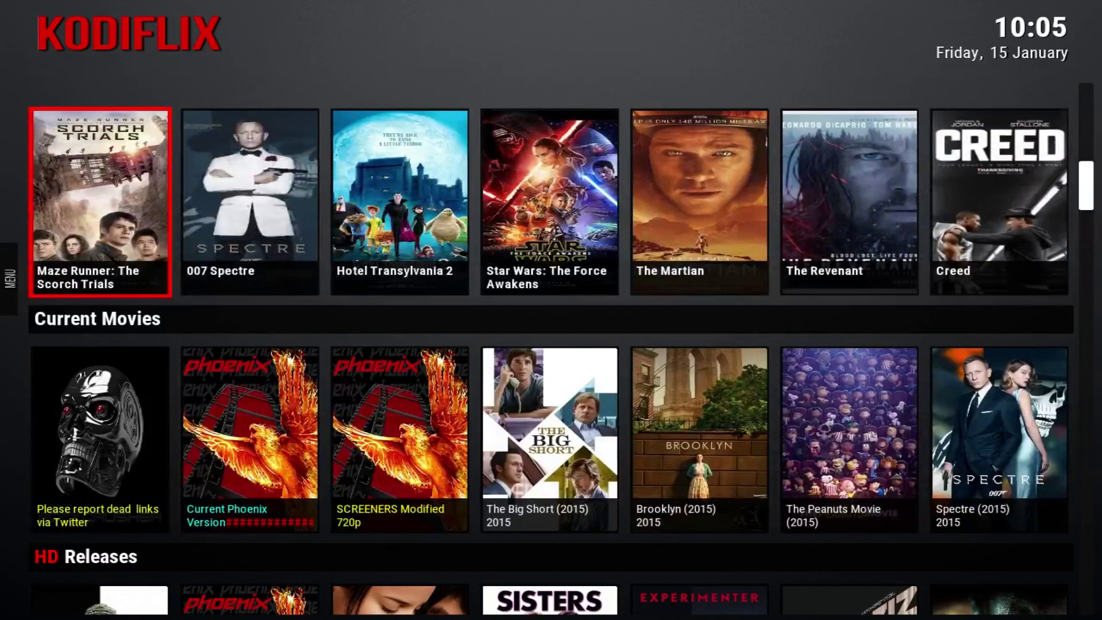
key(Down)
key(Right)
key(Right)
key(Right)
key(Right)
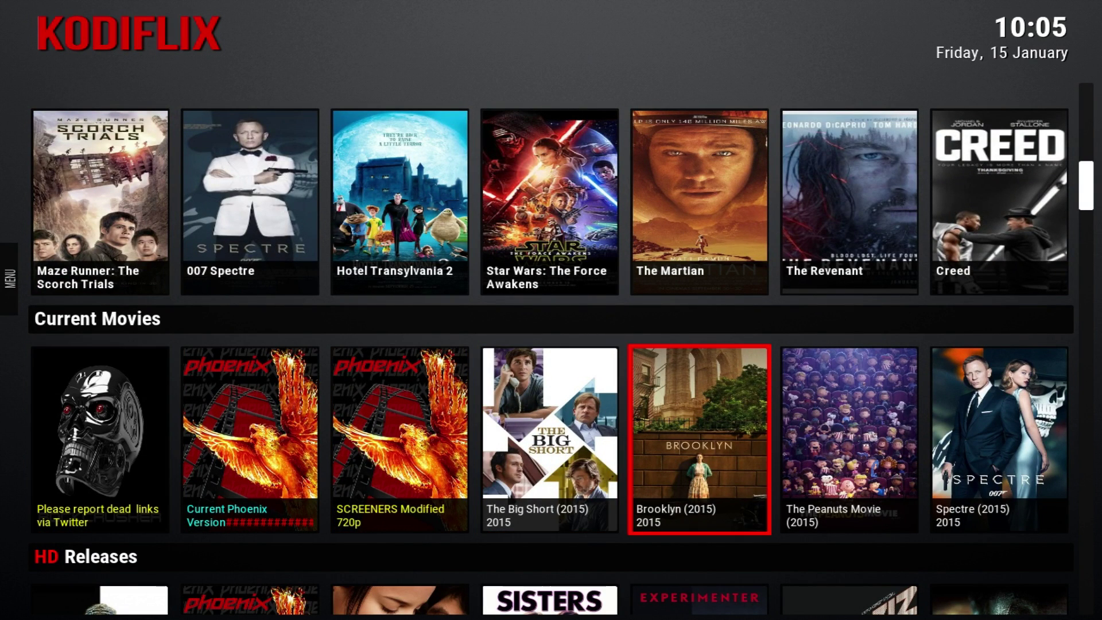
key(Right)
key(Right)
key(Right)
key(Right)
key(Right)
key(Right)
key(Right)
key(Down)
key(Down)
key(Up)
key(Down)
key(Down)
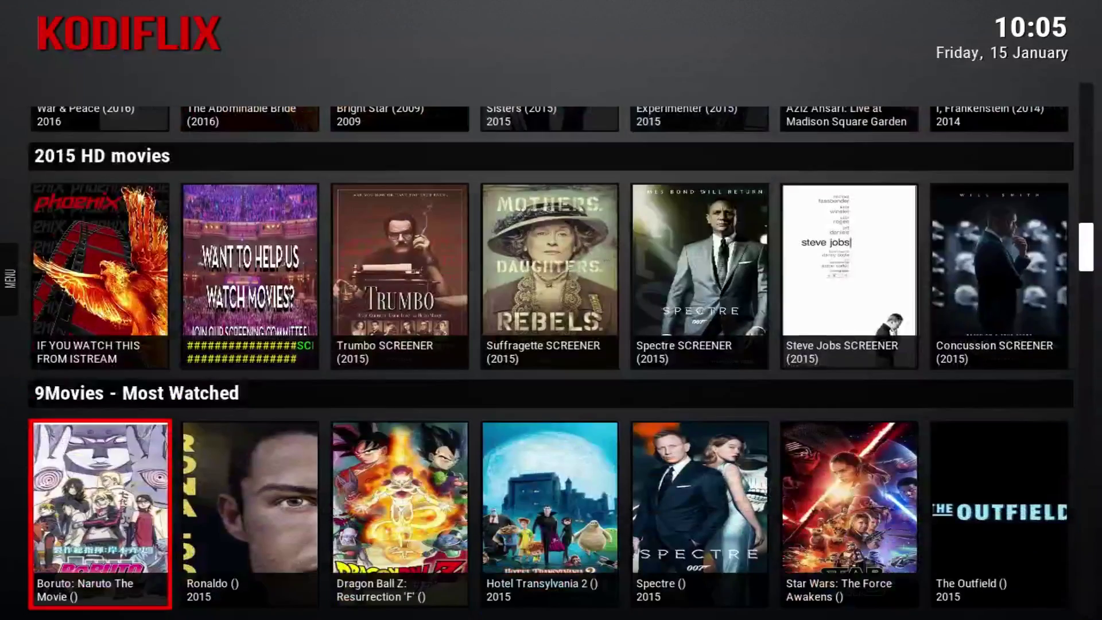
key(Up)
key(Down)
key(Down)
key(Down)
key(Down)
key(Down)
key(Down)
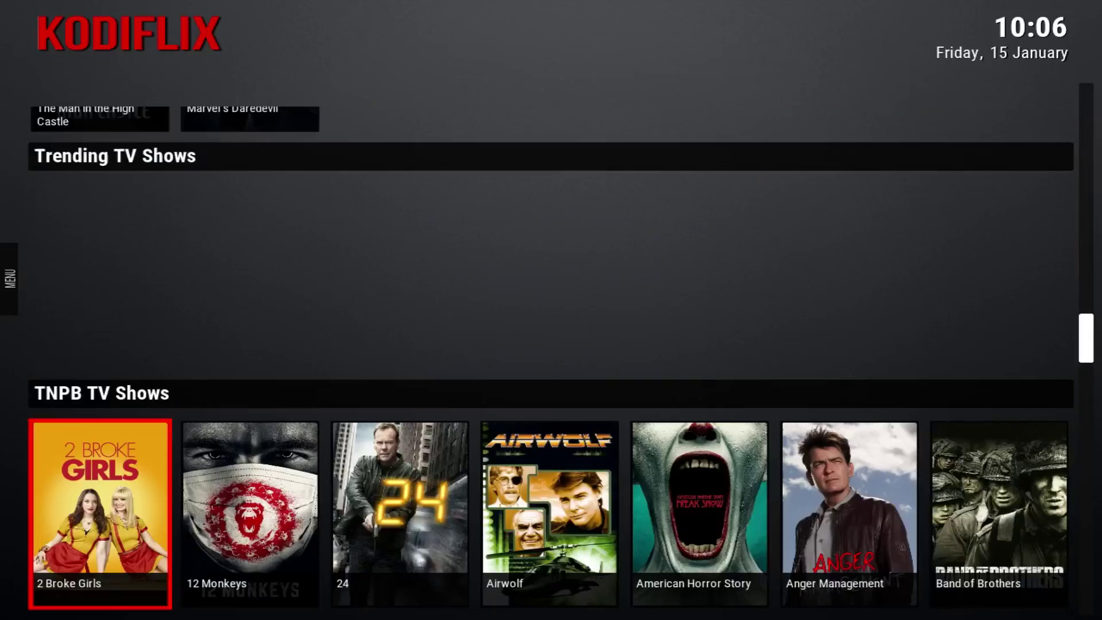
key(Down)
key(Down)
key(Up)
key(Up)
key(Up)
key(Down)
key(Down)
key(Up)
key(Right)
key(Right)
key(Right)
key(Right)
key(Right)
key(Right)
key(Right)
key(Right)
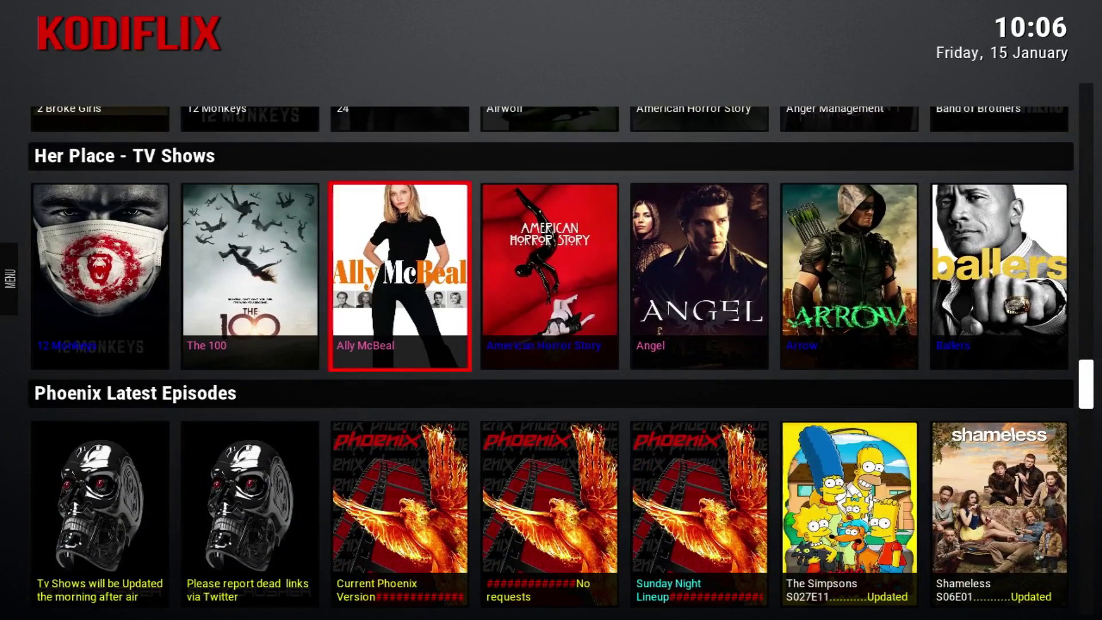
key(Right)
key(Right)
key(Right)
key(Right)
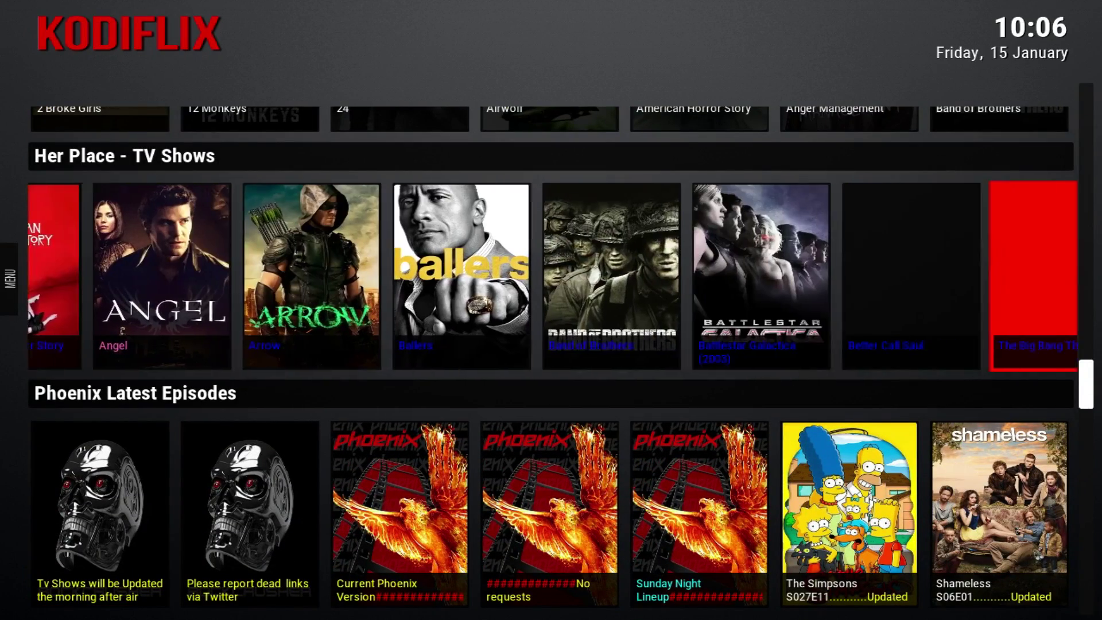
key(Right)
key(Right)
key(Right)
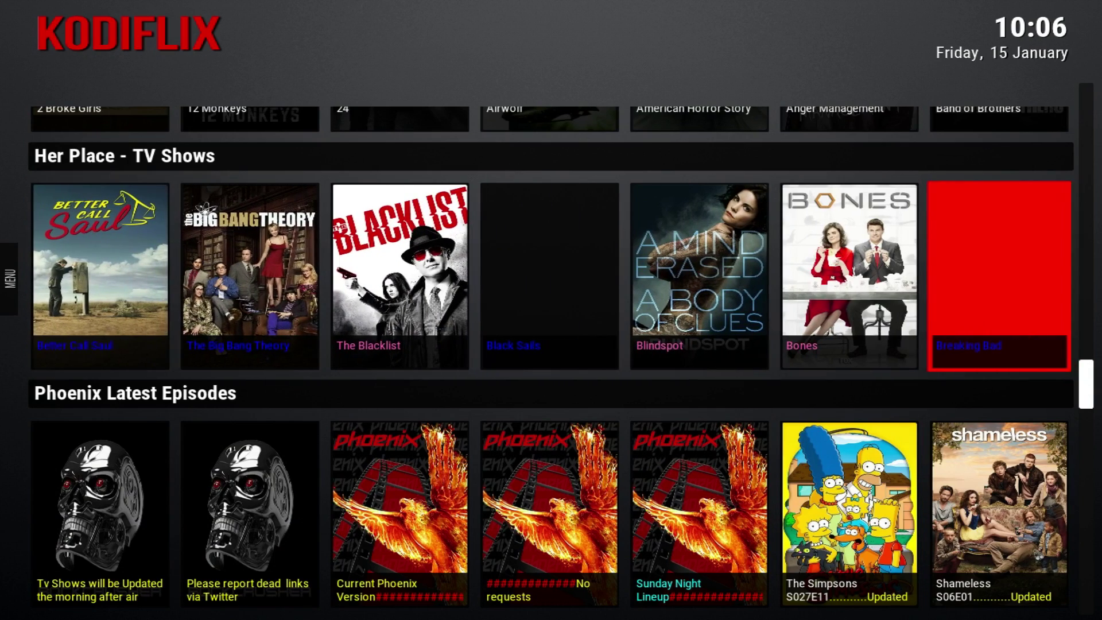
key(Left)
key(Left)
key(Left)
key(Down)
key(Down)
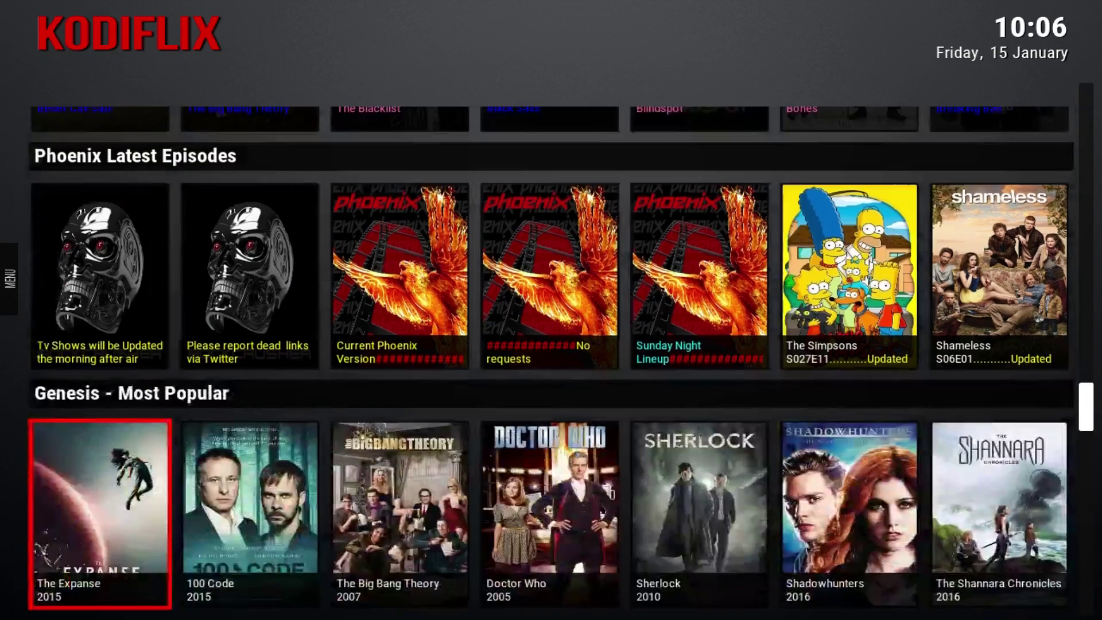
key(Down)
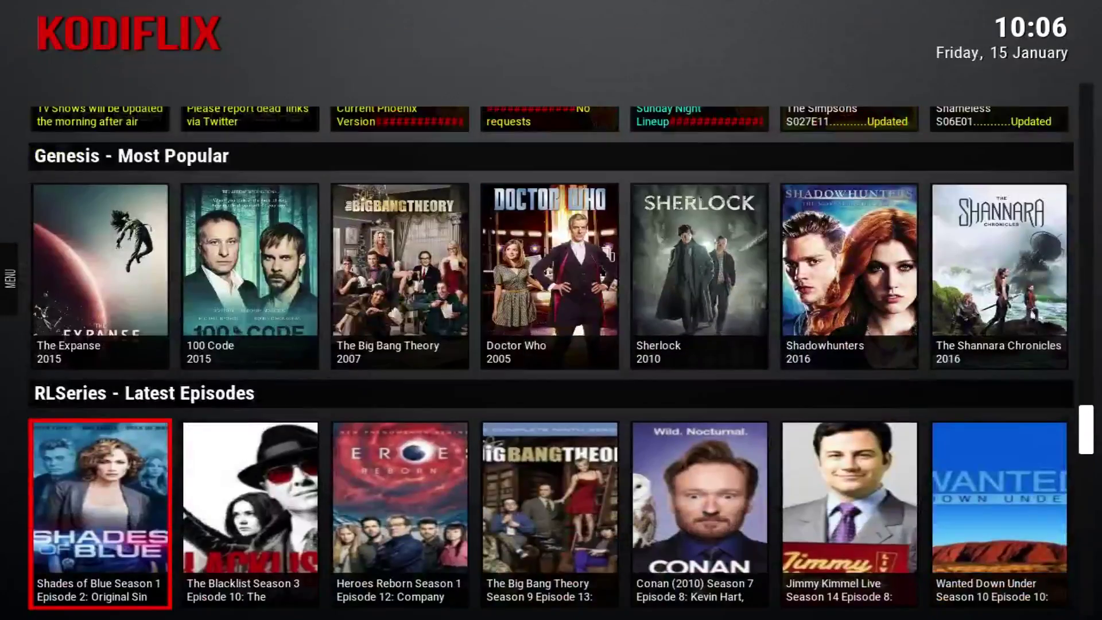
key(Down)
key(Down)
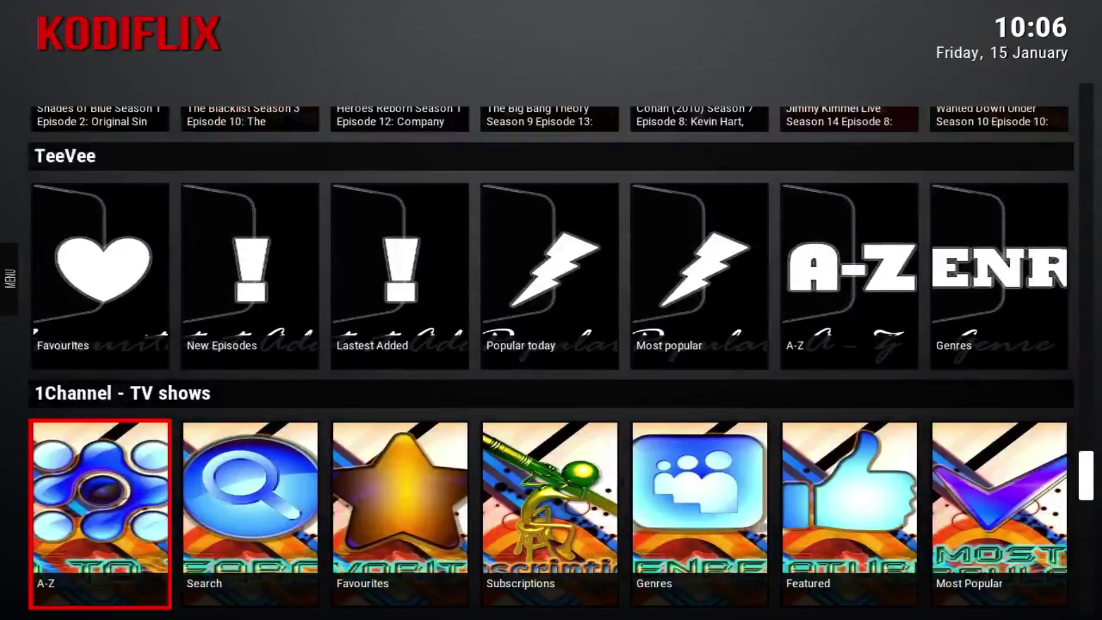
key(Down)
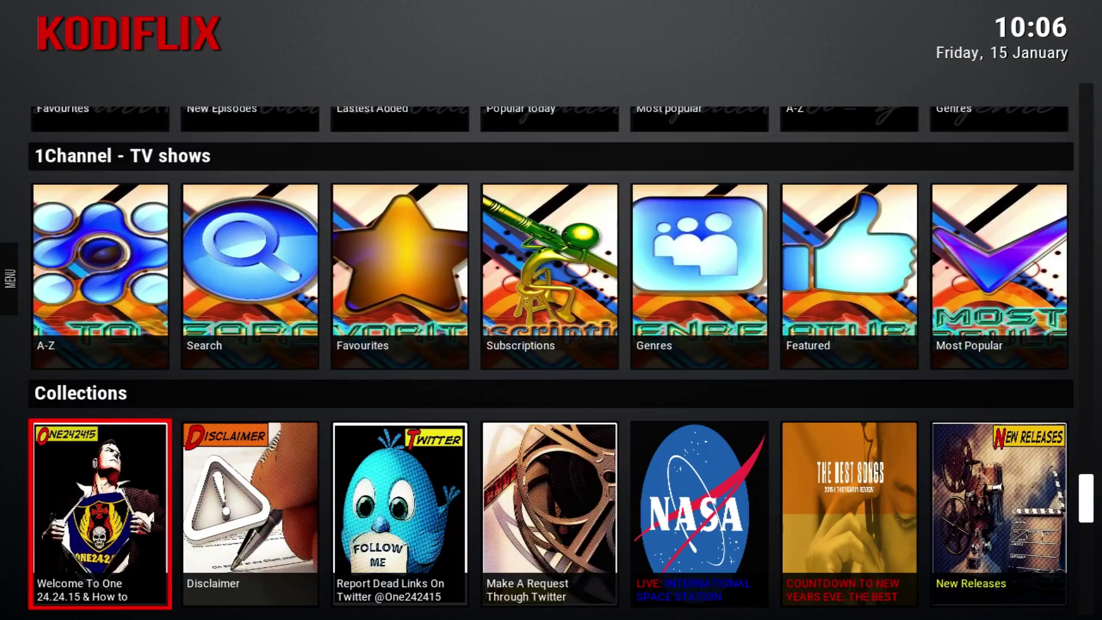
key(Down)
key(Down)
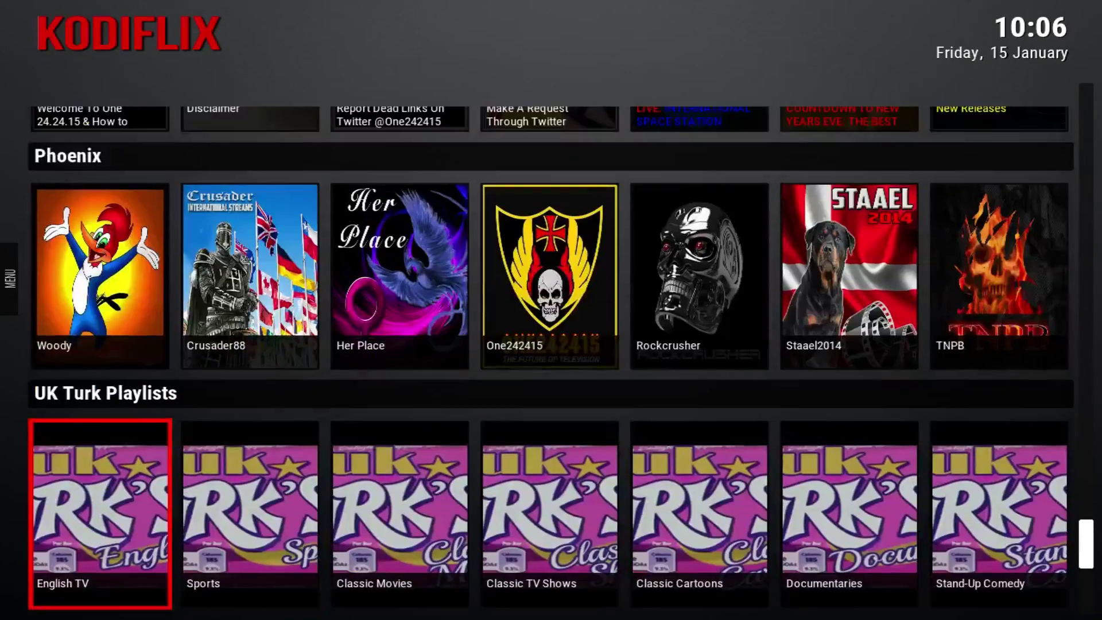
key(Down)
key(Down)
key(Down)
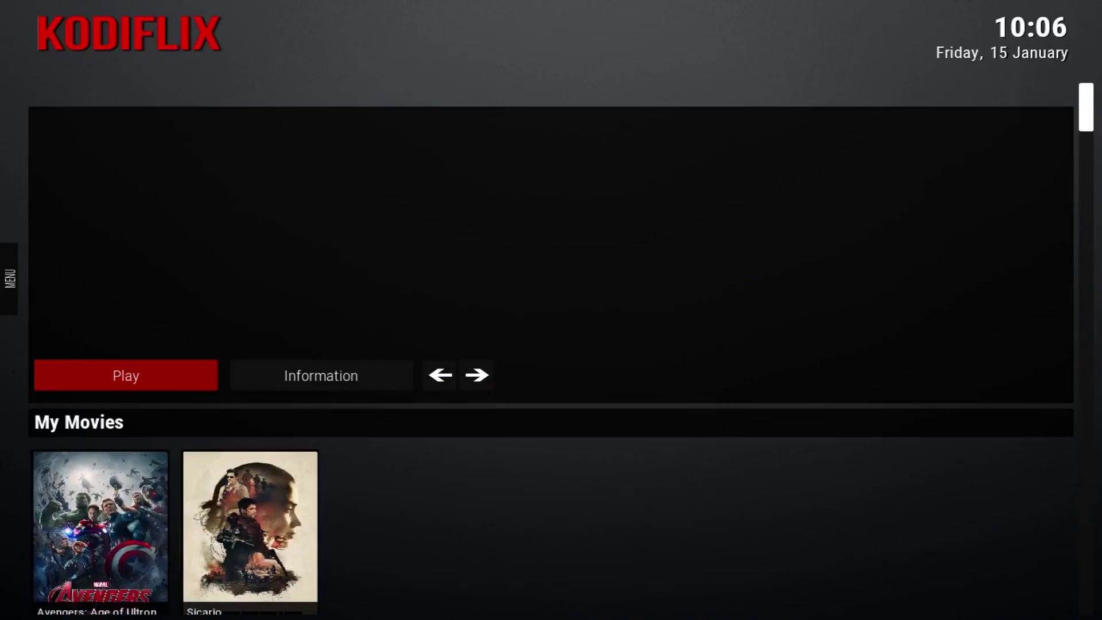
Answer Yes to disable the incompatible TheAudioDb.com for Music Videos add-on.
key(Down)
key(Down)
key(Down)
key(Down)
key(Down)
key(Down)
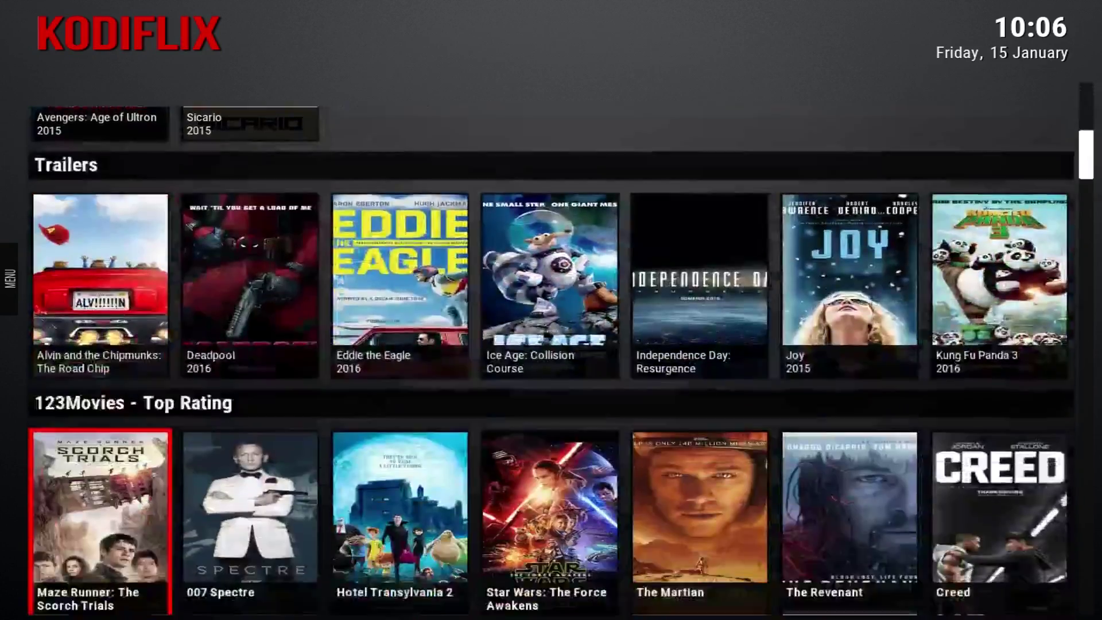
key(Down)
key(Down)
key(Down)
key(Down)
key(Down)
key(Down)
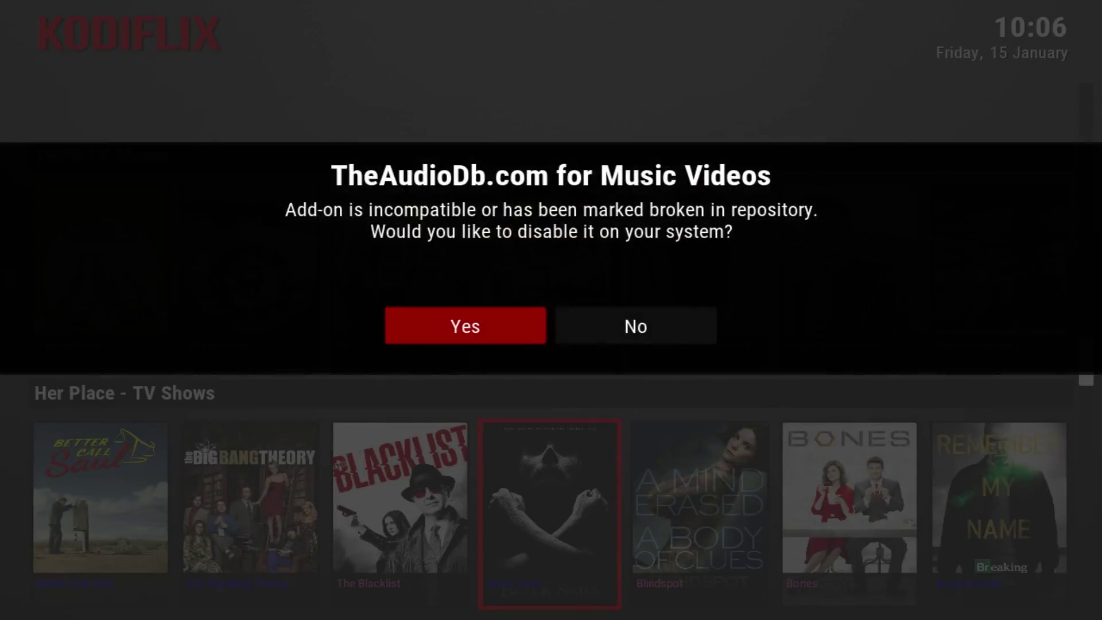
key(Right)
key(Left)
key(Return)
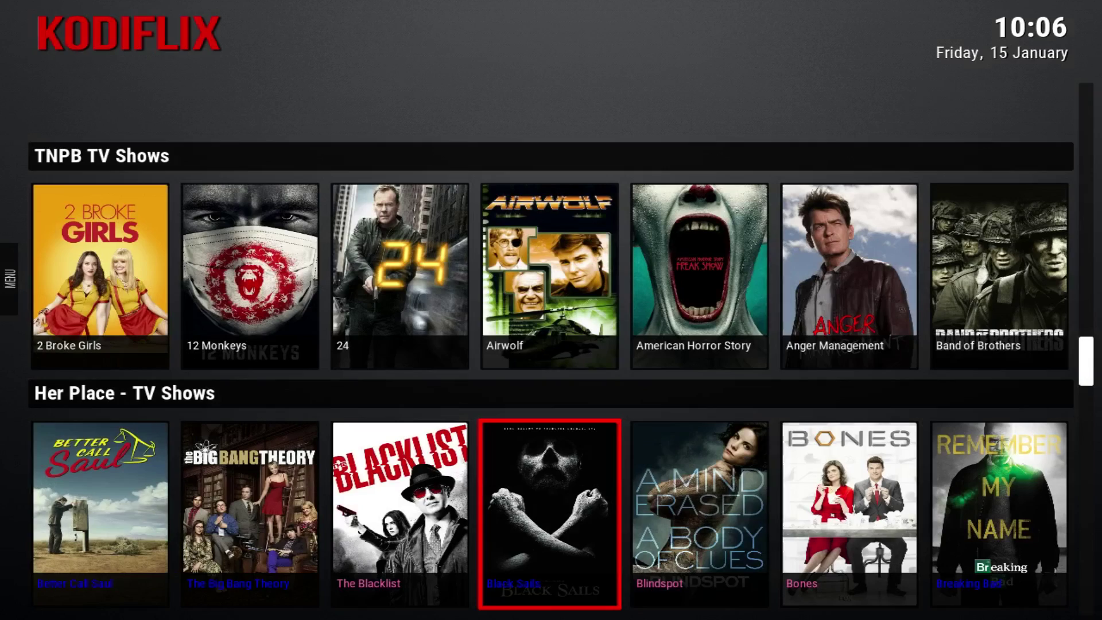
Scroll down past Phoenix, Genesis, TeeVee, Collections, UK Turk and MorePower rows until focus wraps to the top.
key(Down)
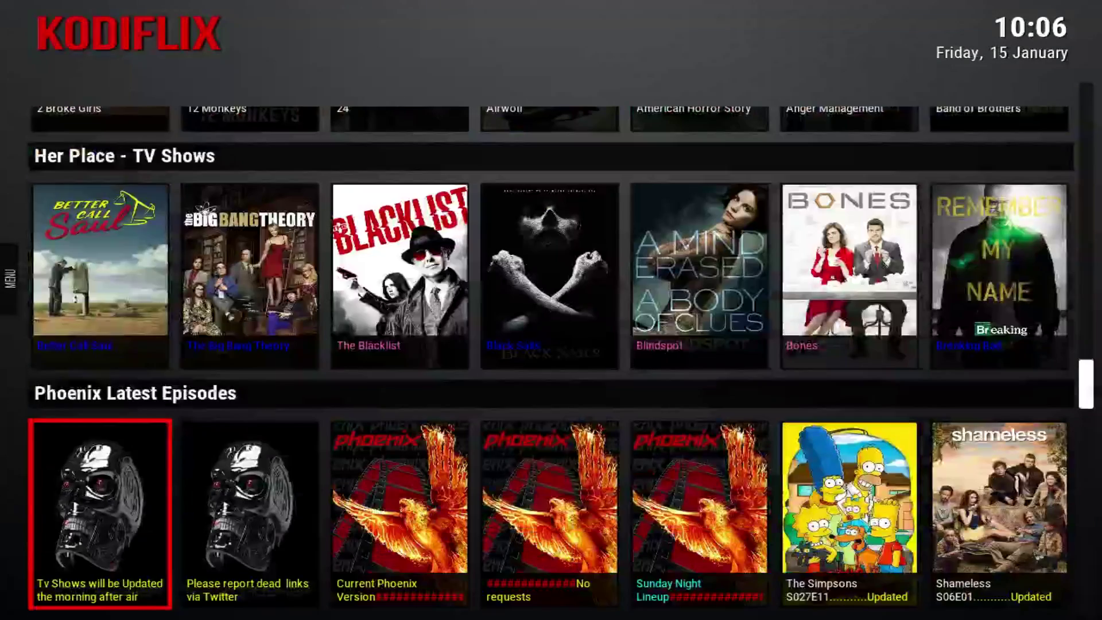
key(Down)
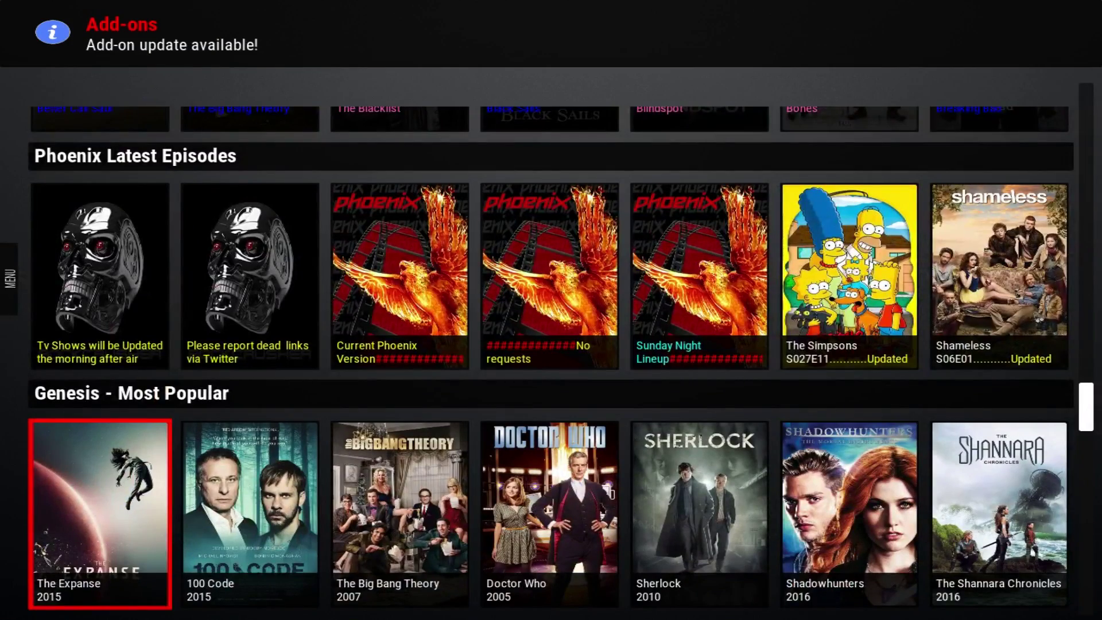
key(Down)
key(Down)
key(Down)
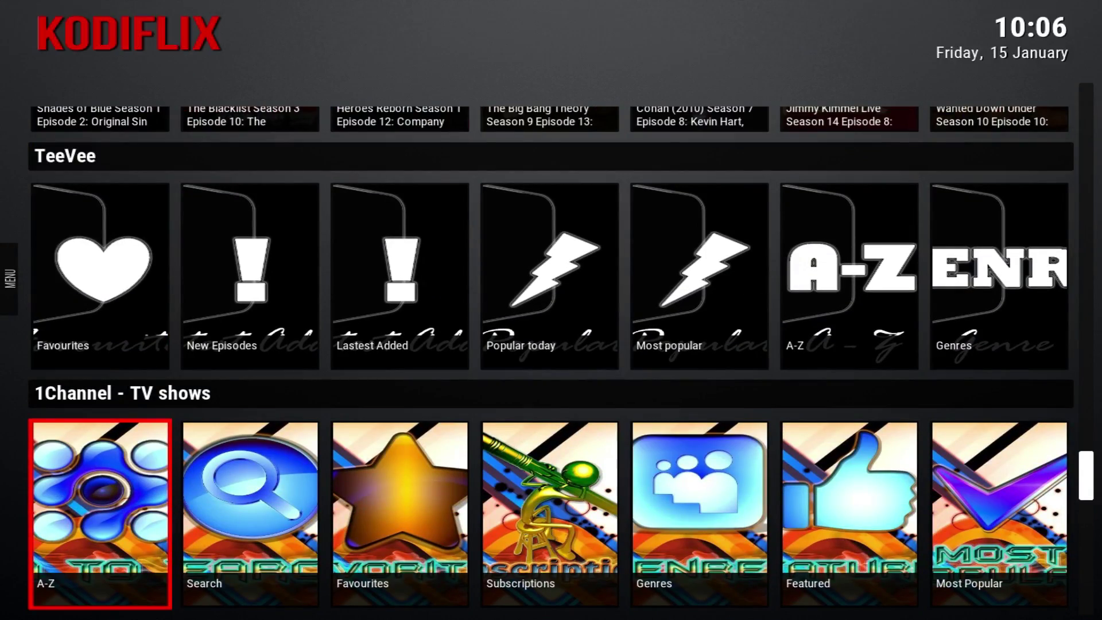
key(Down)
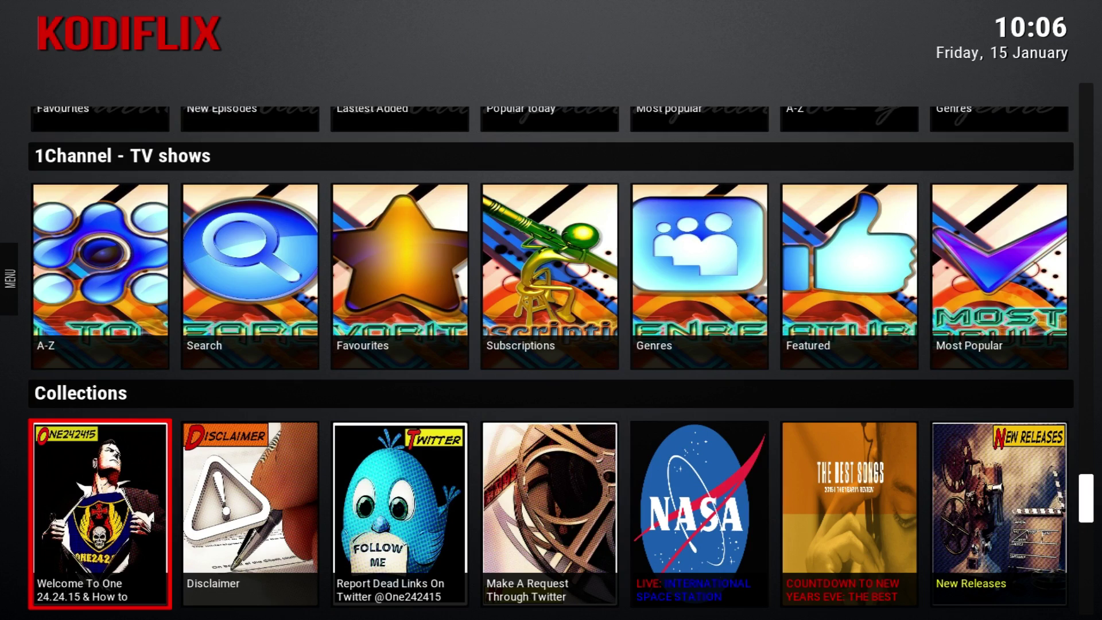
key(Down)
key(Down)
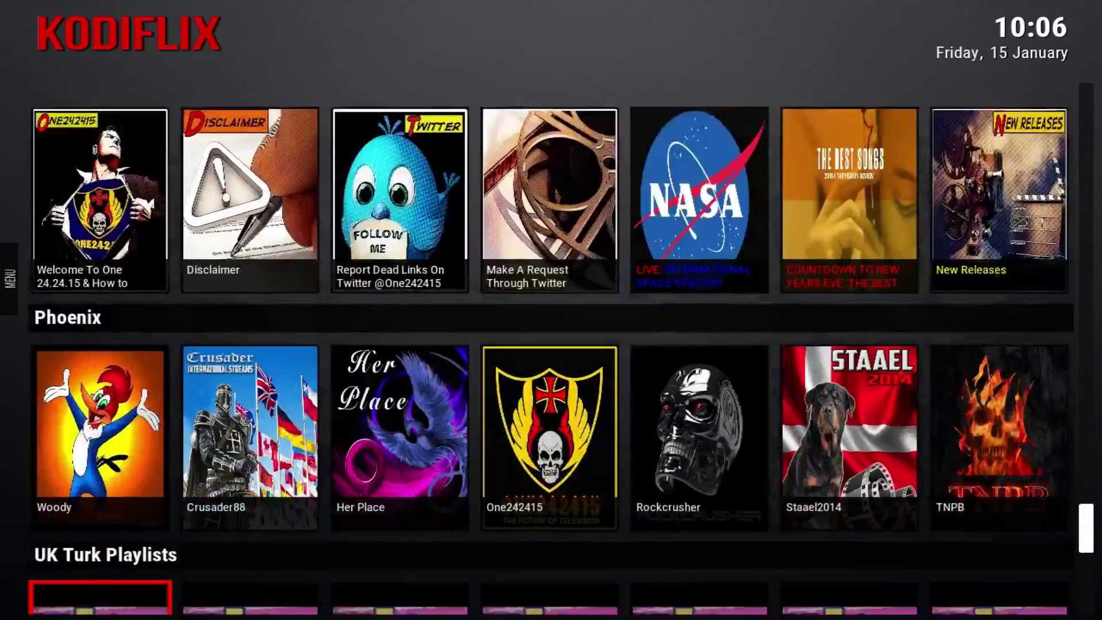
key(Down)
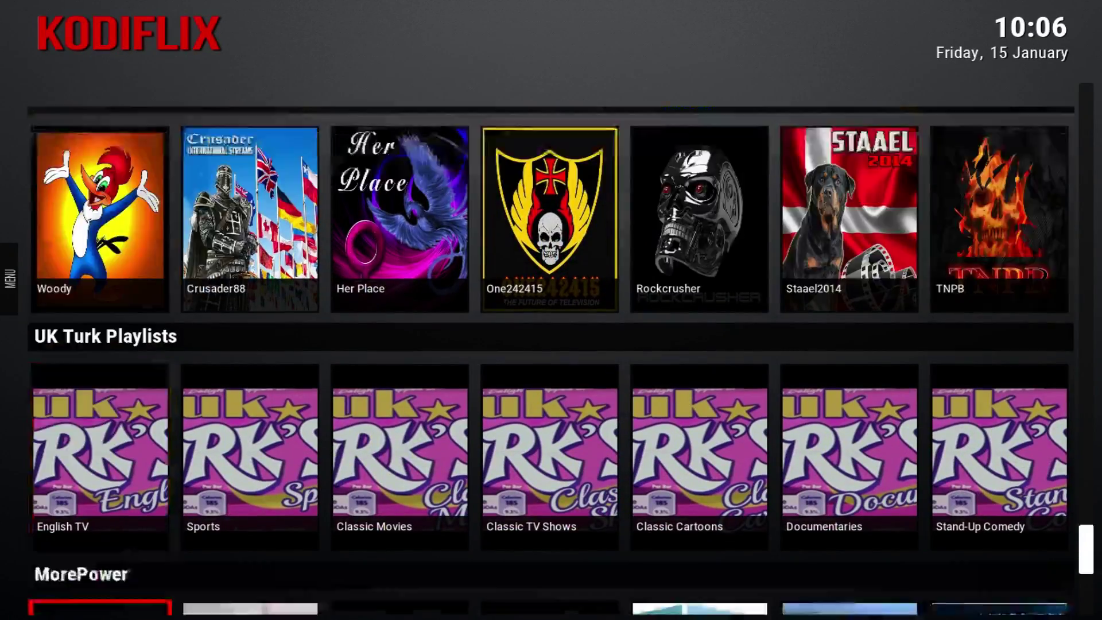
key(Down)
key(Down)
key(Down)
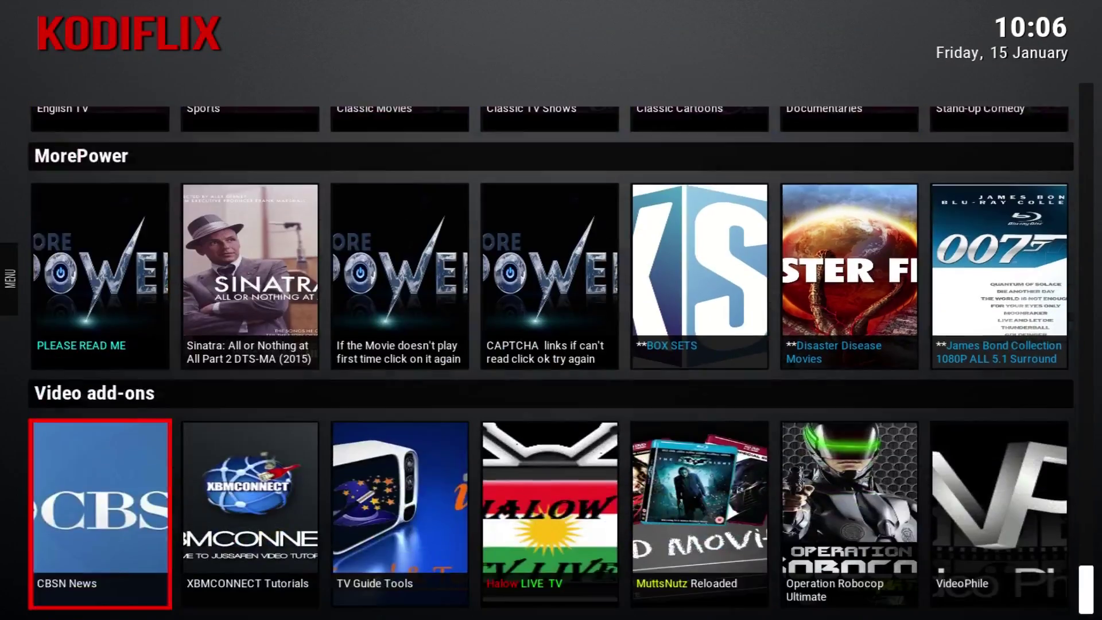
Scroll down through the movie, TV show and add-on rows to MorePower and Video add-ons.
key(Down)
key(Down)
key(Down)
key(Down)
key(Down)
key(Down)
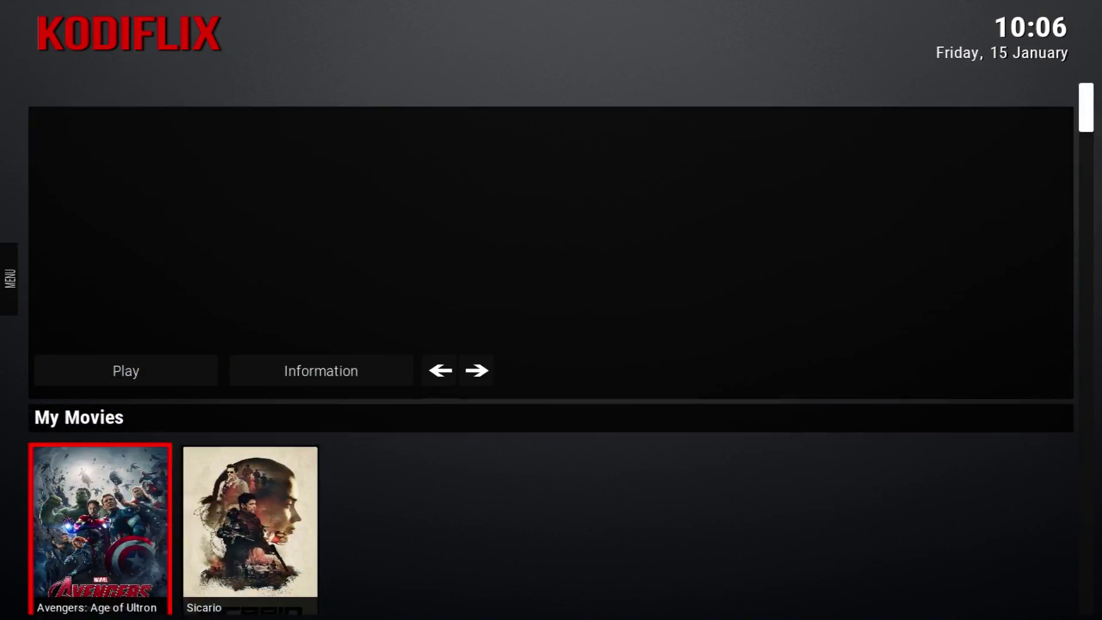
key(Down)
key(Down)
key(Down)
key(Down)
key(Down)
key(Down)
key(Down)
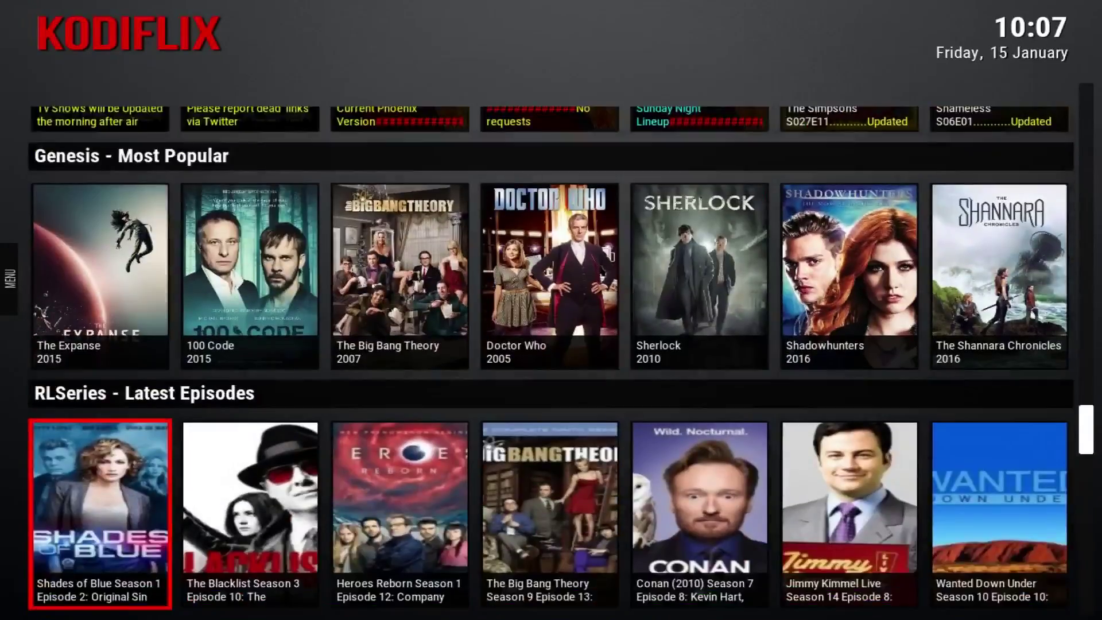
key(Down)
key(Down)
key(Down)
key(Down)
key(Down)
key(Down)
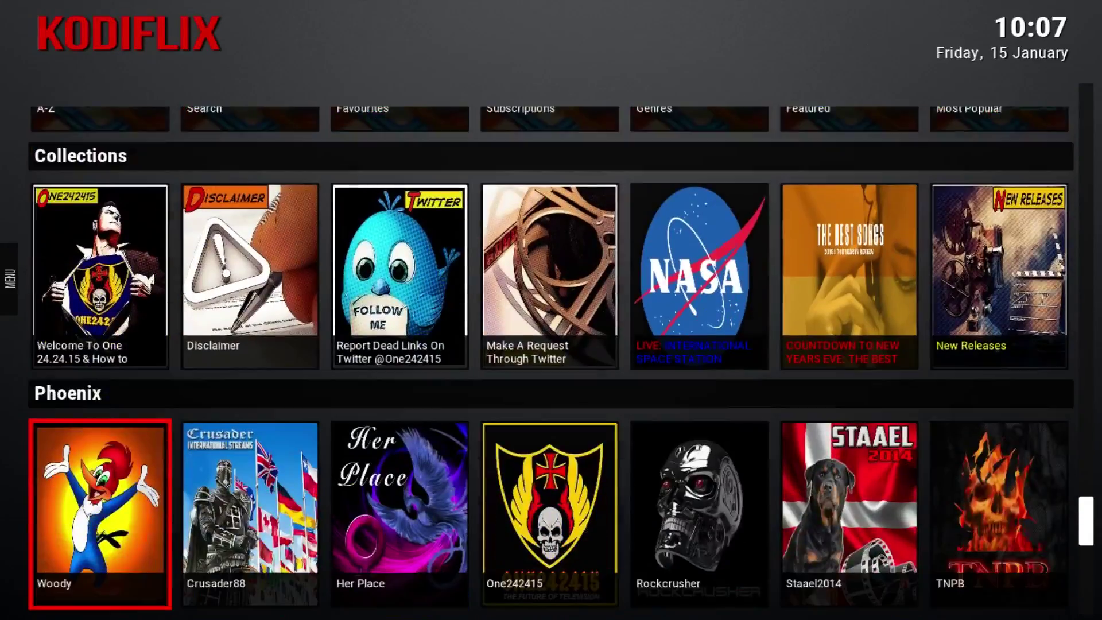
key(Down)
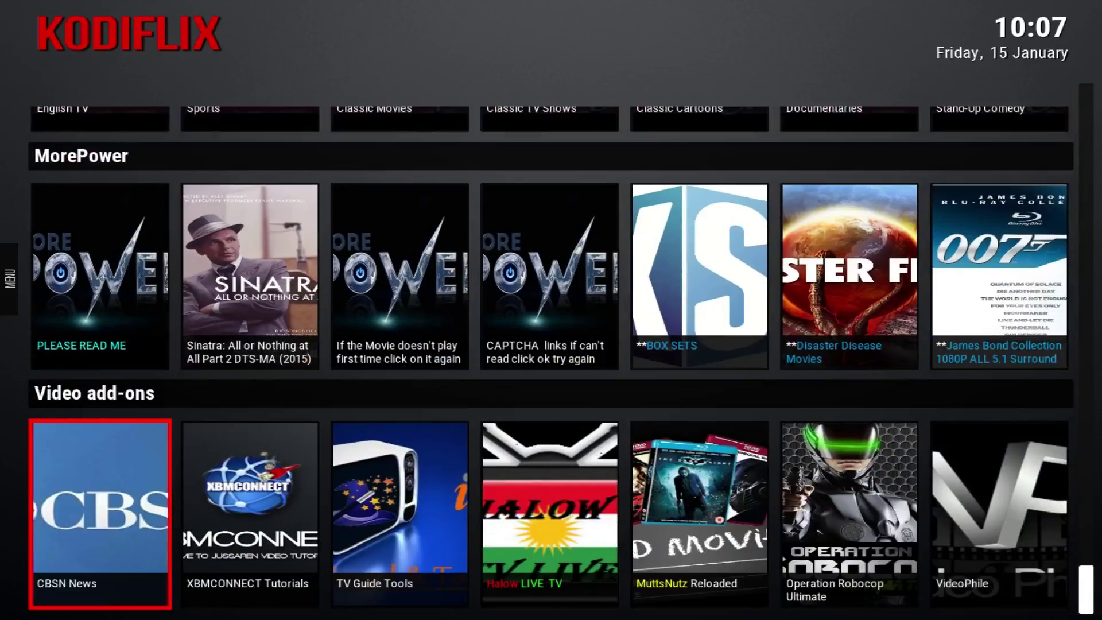
Scroll back up to the Avengers row and slide open the Kodiflix MENU panel.
key(Up)
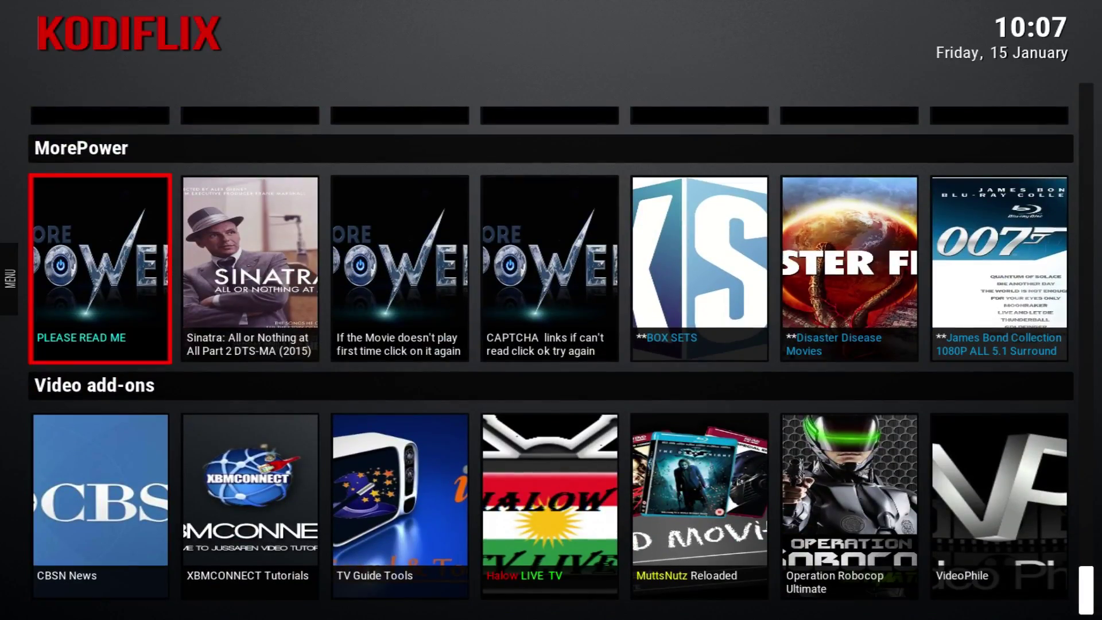
key(Up)
key(Up)
key(Up)
key(Up)
key(Up)
key(Up)
key(Up)
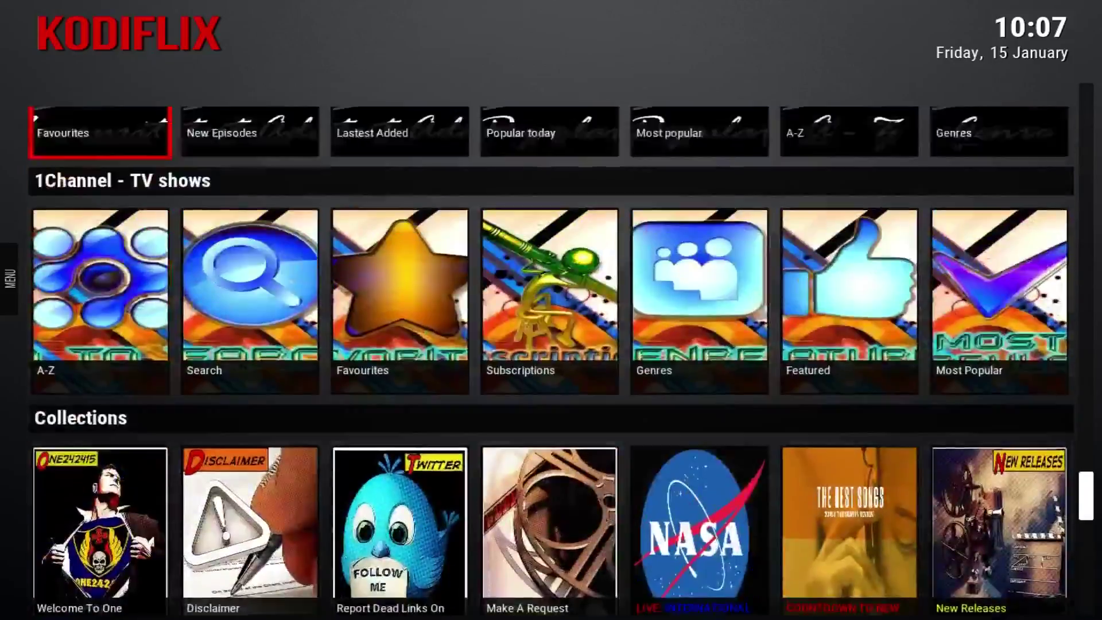
key(Up)
key(Up)
key(Up)
key(Up)
key(Up)
key(Up)
key(Up)
key(Up)
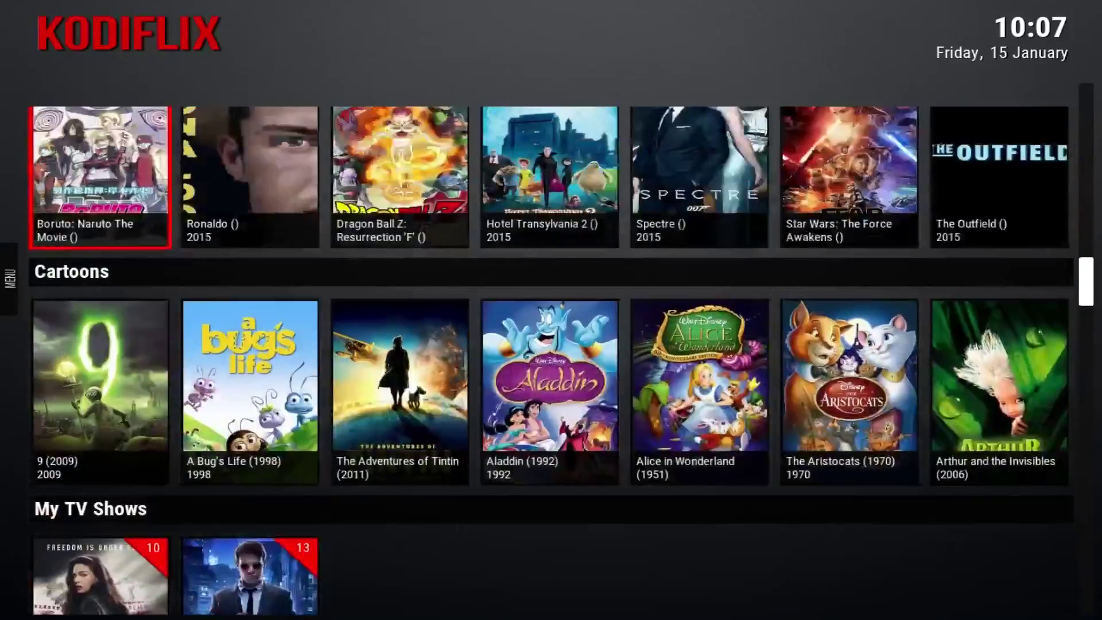
key(Up)
key(Up)
key(Up)
key(Up)
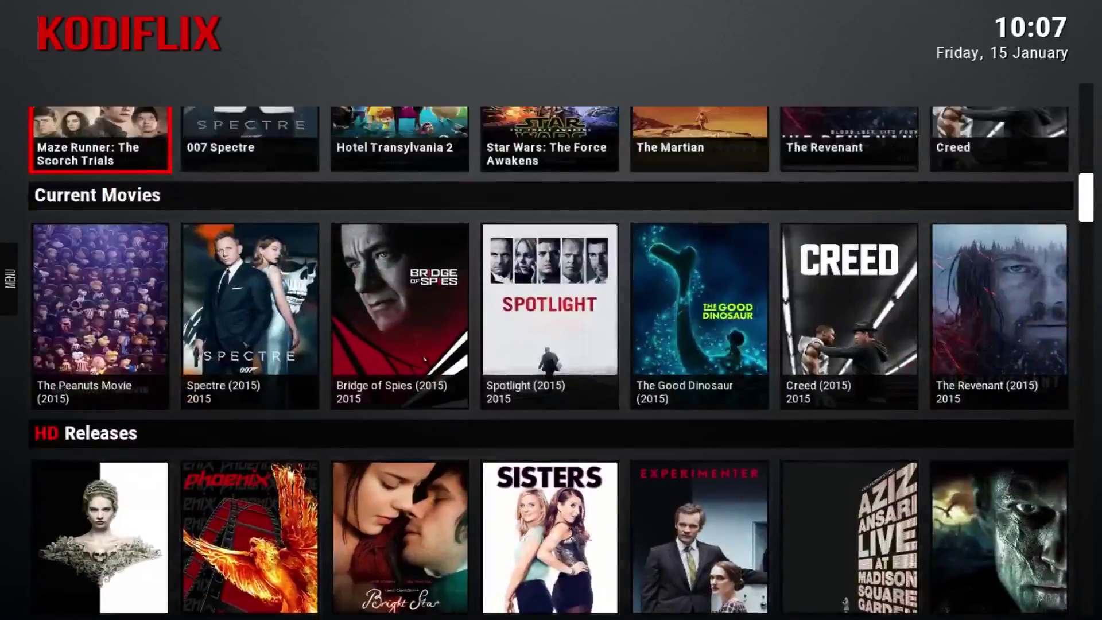
key(Up)
key(Left)
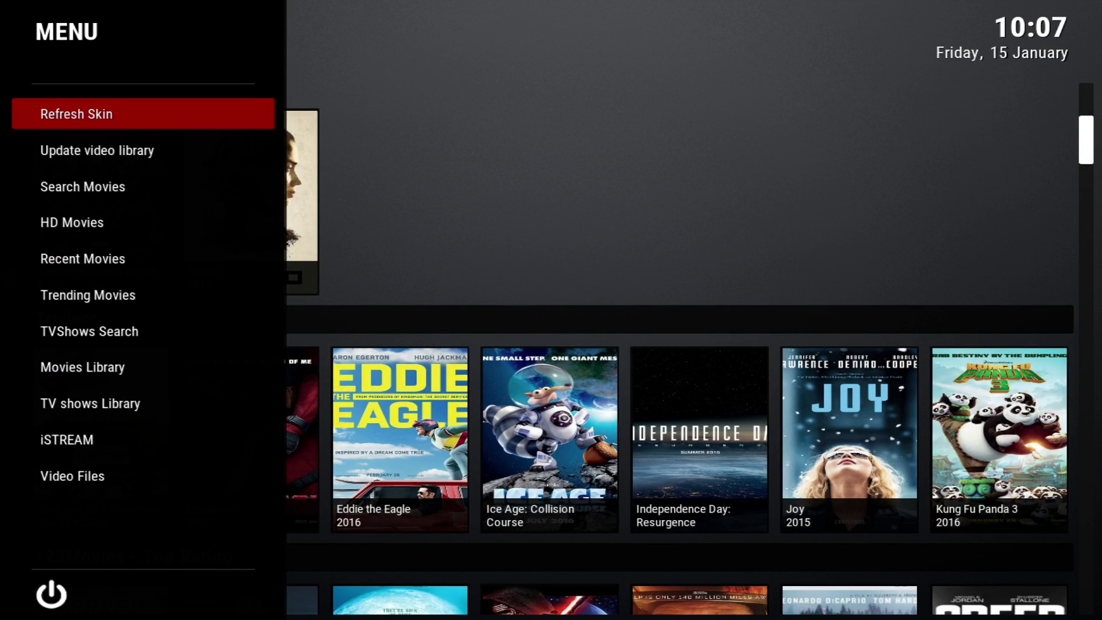
Step through the menu entries past Live TV (iVue), Addon Installer and Favourites to Version 1.25, then close it.
key(Down)
key(Down)
key(Down)
key(Down)
key(Down)
key(Down)
key(Down)
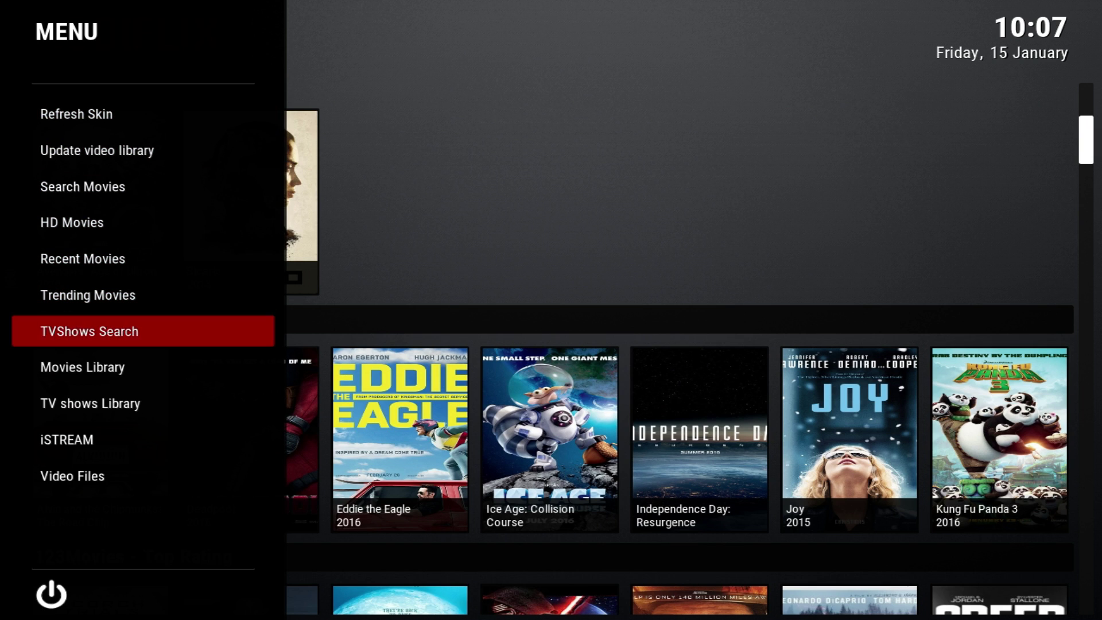
key(Down)
key(Down)
key(Down)
key(Down)
key(Down)
key(Down)
key(Down)
key(Down)
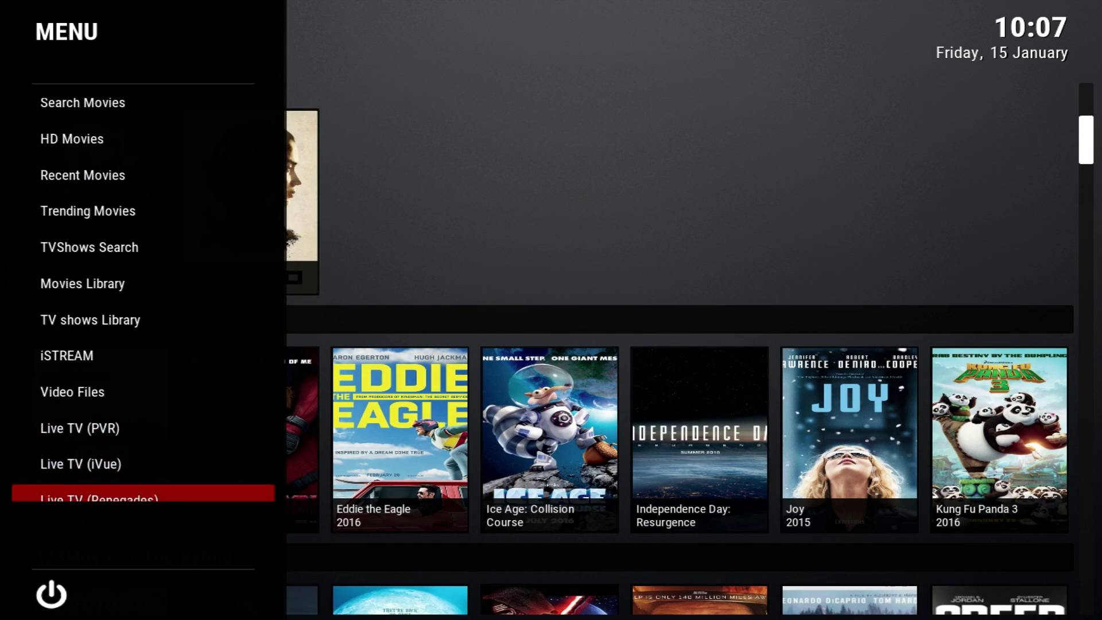
key(Down)
key(Down)
key(Down)
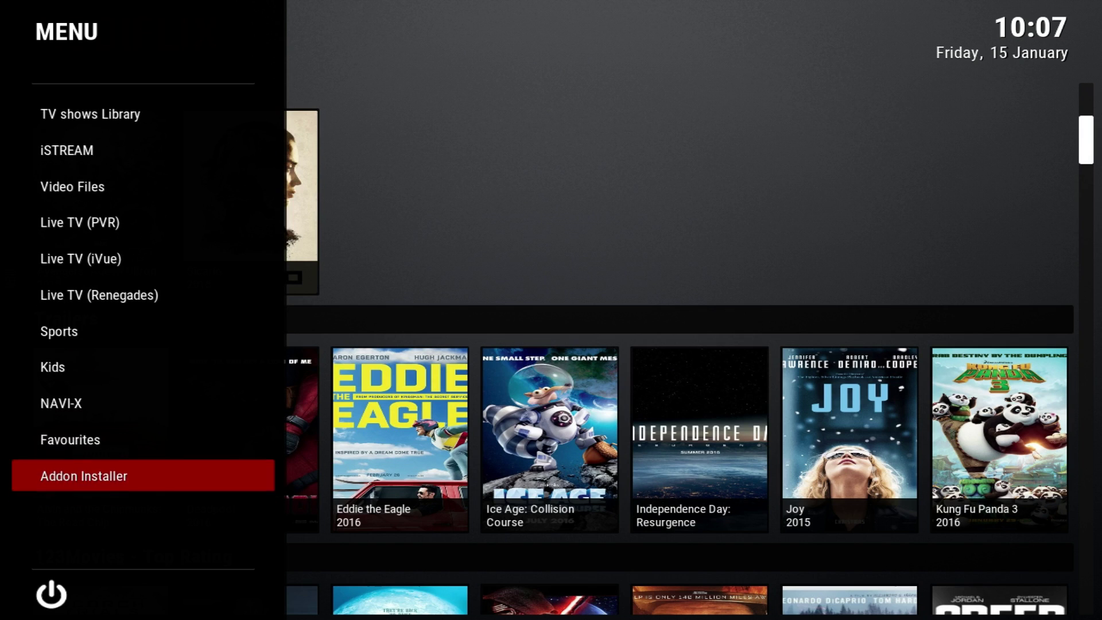
key(Up)
key(Up)
key(Up)
key(Up)
key(Up)
key(Up)
key(Up)
key(Down)
key(Down)
key(Down)
key(Down)
key(Down)
key(Down)
key(Down)
key(Down)
key(Down)
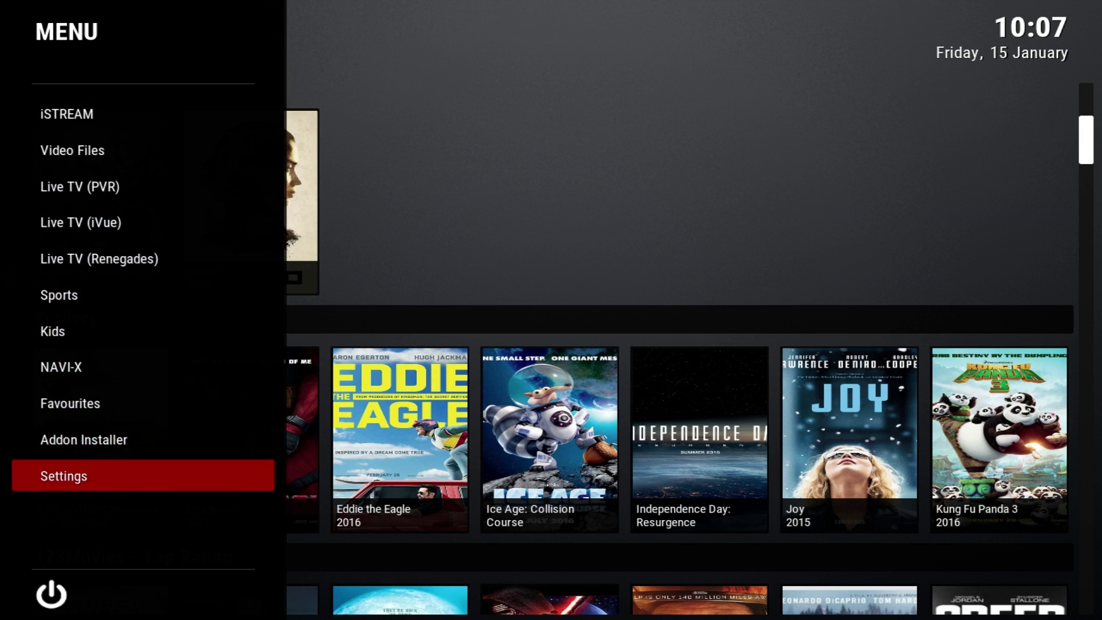
key(Up)
key(Up)
key(Up)
key(Down)
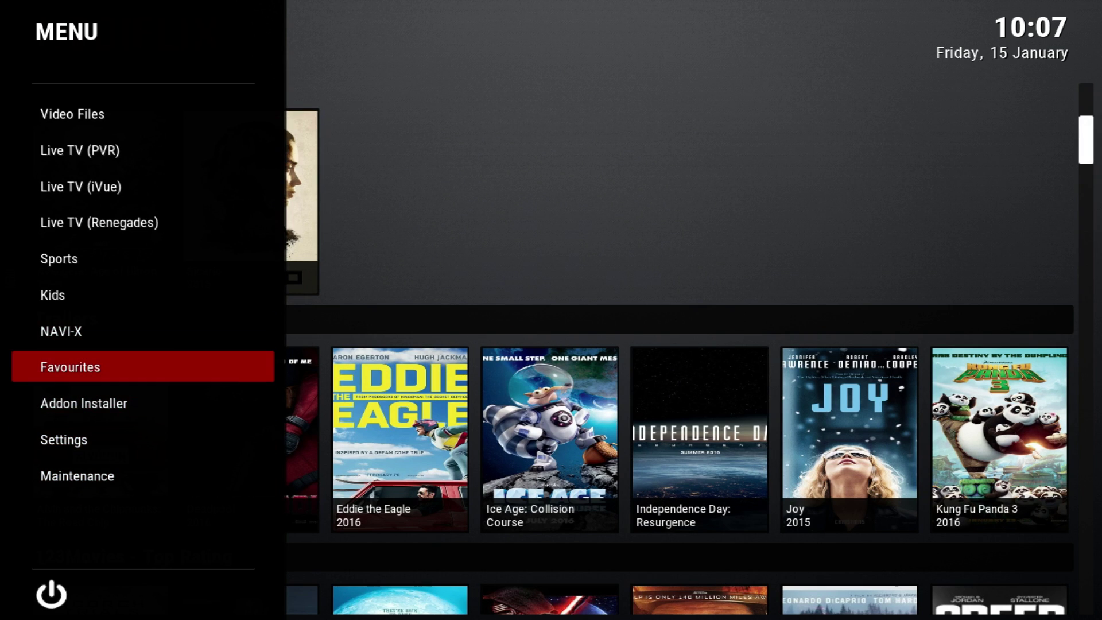
key(Down)
key(Down)
key(Down)
key(Down)
key(Down)
key(Down)
key(Down)
key(Down)
key(Down)
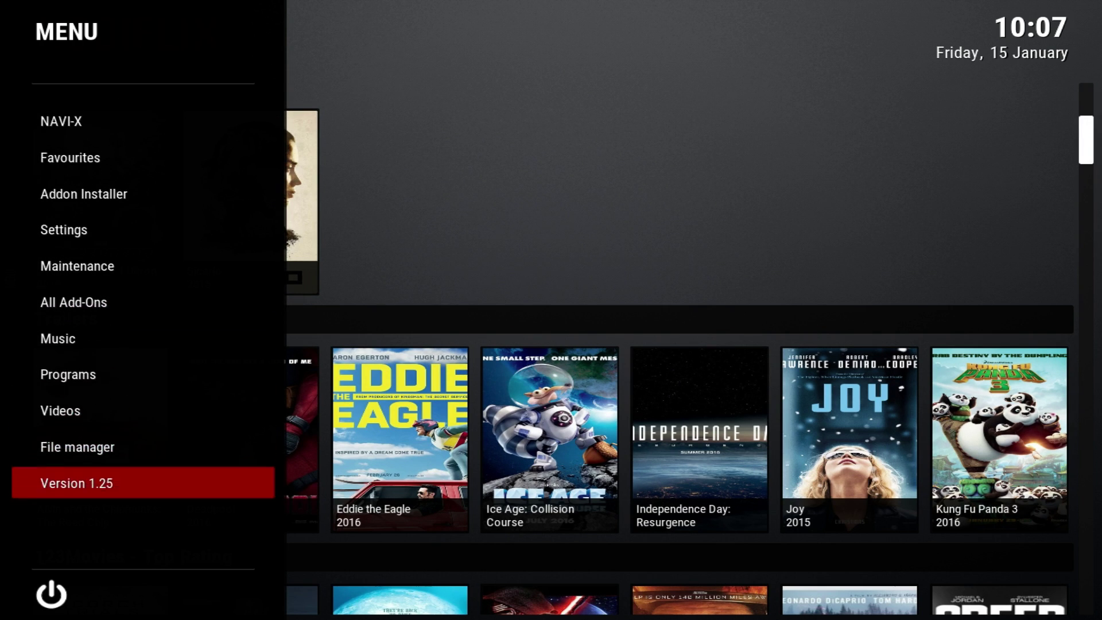
key(Down)
key(Right)
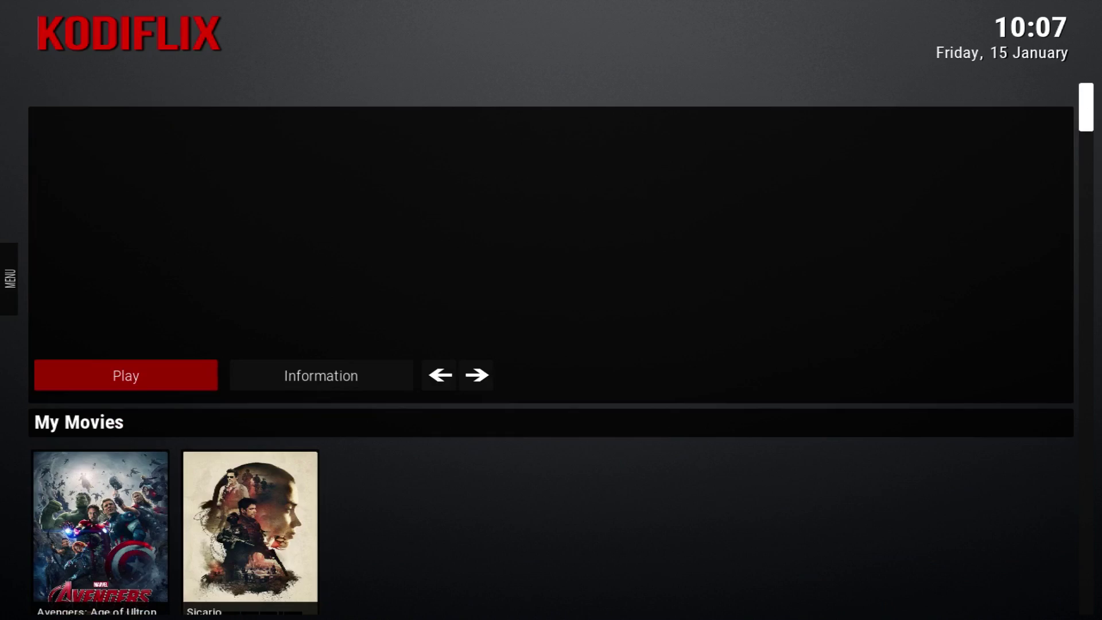
Browse the Current Movies and HD Releases rows past Experimenter, Roger Waters the Wall, Maze Runner and The Revenant.
key(Down)
key(Down)
key(Down)
key(Down)
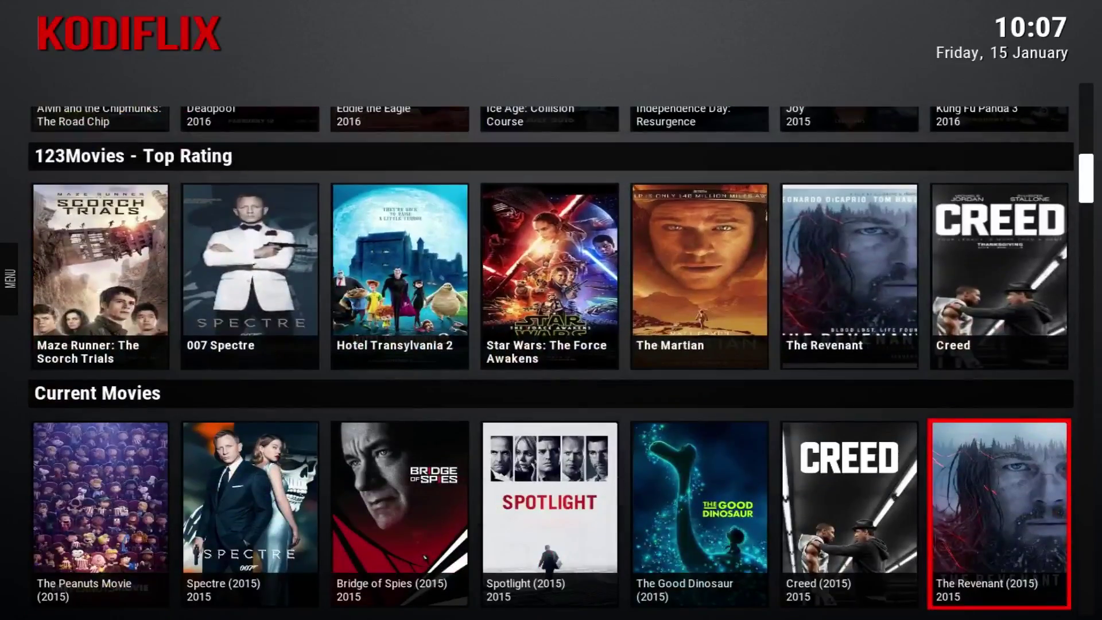
key(Down)
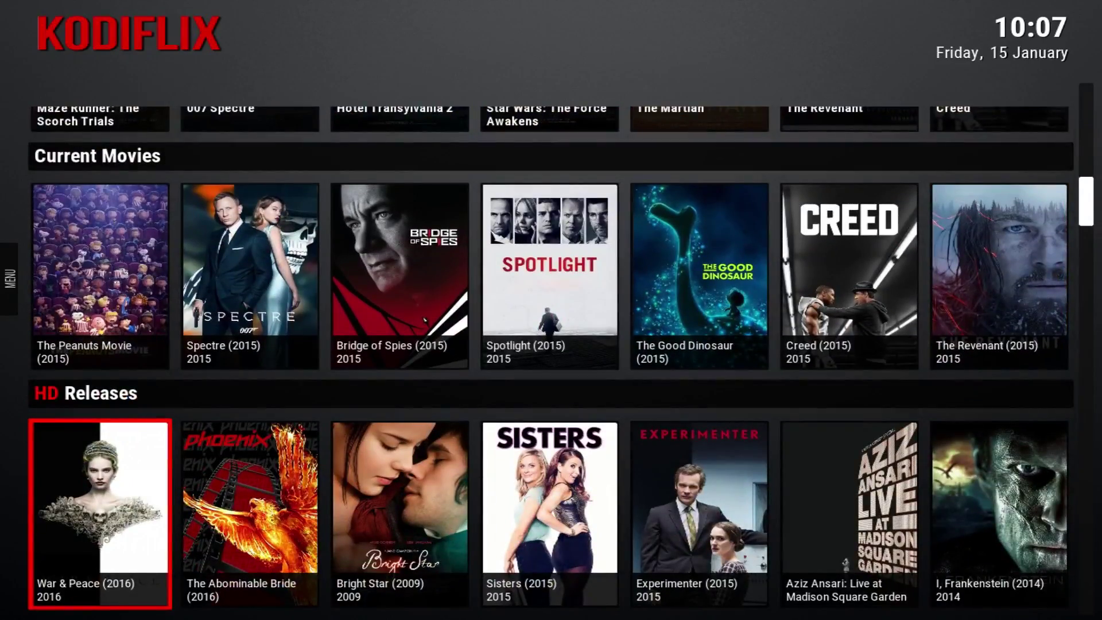
key(Down)
key(Up)
key(Right)
key(Right)
key(Right)
key(Right)
key(Right)
key(Right)
key(Right)
key(Right)
key(Up)
key(Down)
key(Left)
key(Left)
key(Left)
key(Left)
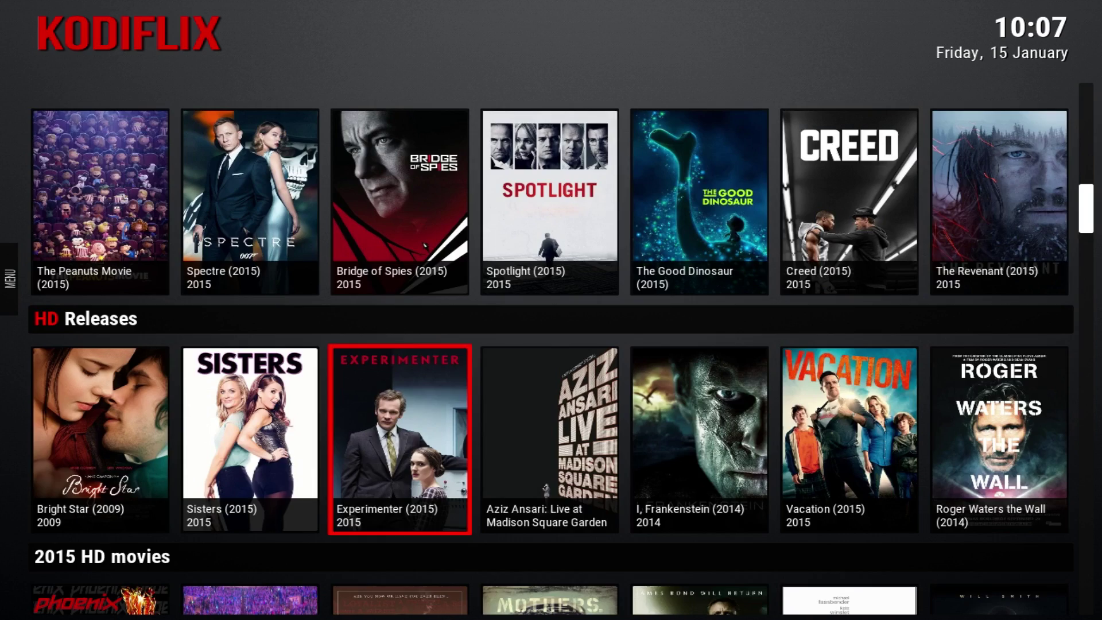
key(Up)
key(Up)
key(Down)
key(Up)
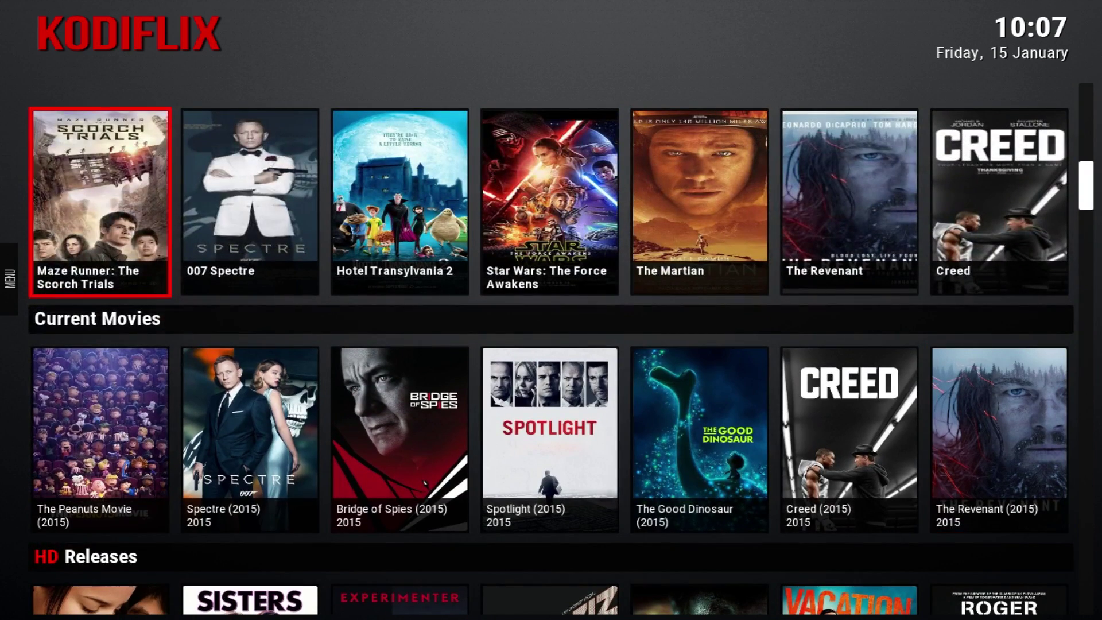
Browse Current Movies from Spotlight through Jem and the Holograms to Solace, then back to Jarhead 2.
key(Left)
key(Right)
key(Down)
key(Left)
key(Left)
key(Left)
key(Right)
key(Right)
key(Right)
key(Right)
key(Right)
key(Right)
key(Right)
key(Right)
key(Right)
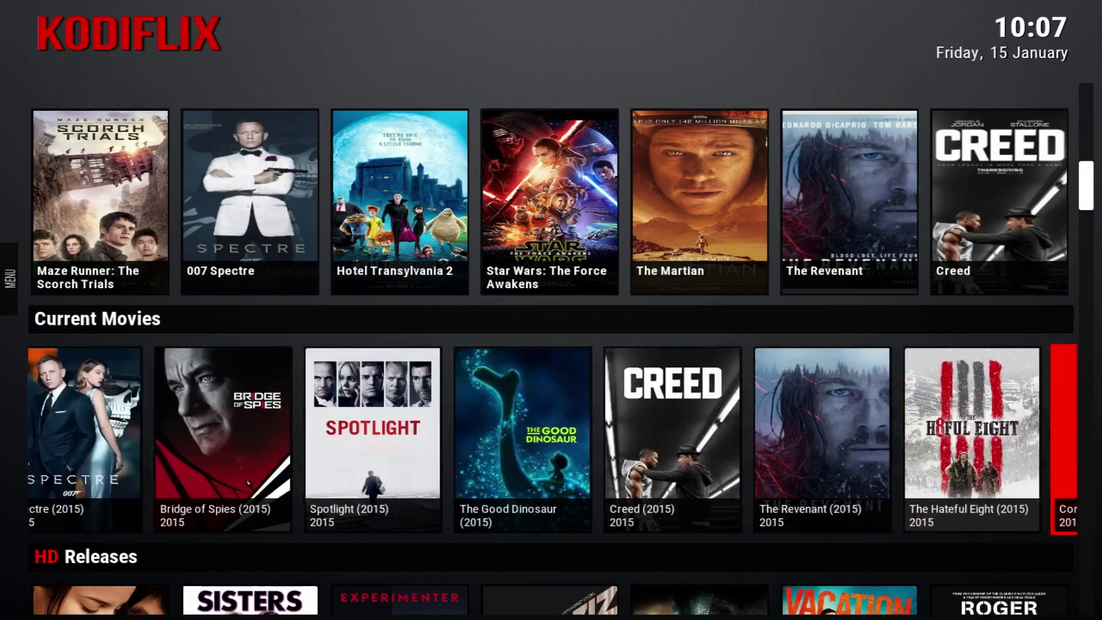
key(Right)
key(Right)
key(Right)
key(Right)
key(Right)
key(Right)
key(Right)
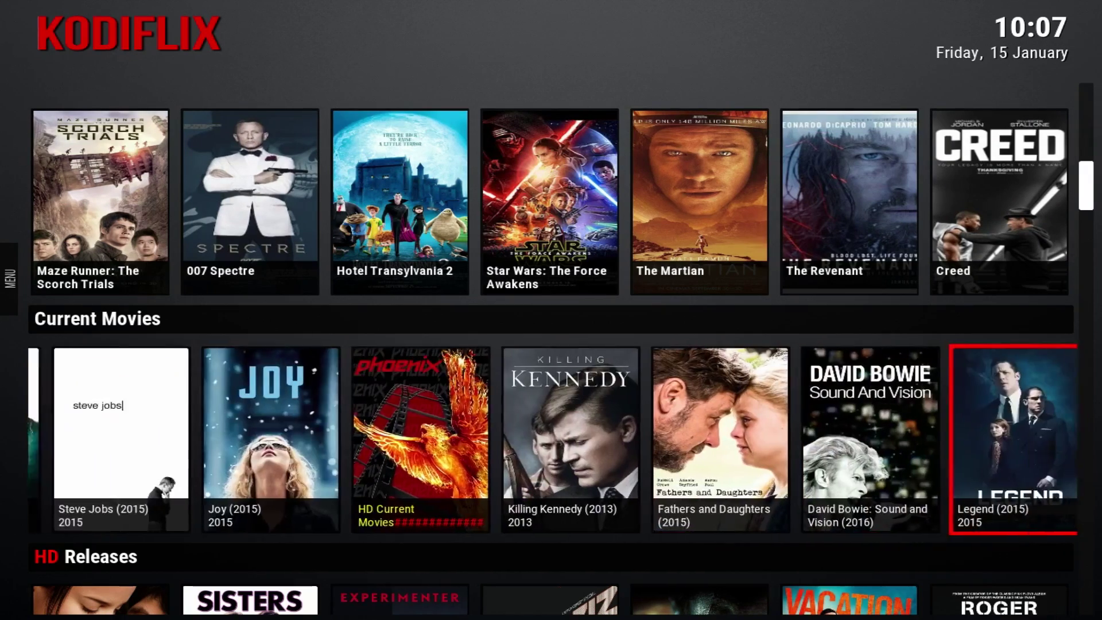
key(Right)
key(Right)
key(Right)
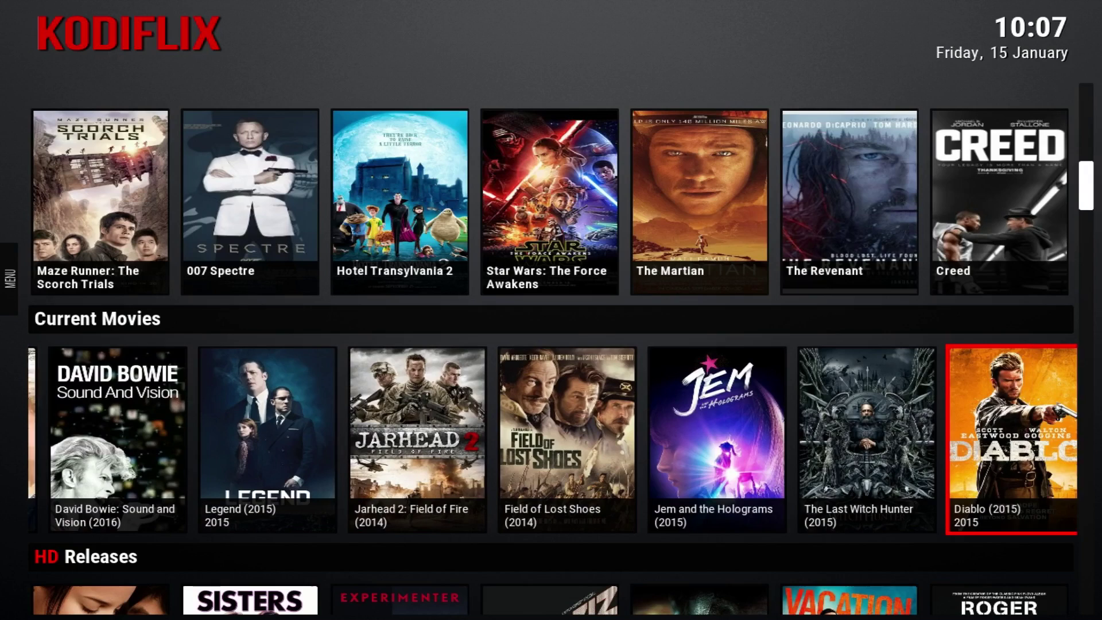
key(Left)
key(Left)
key(Left)
key(Left)
key(Left)
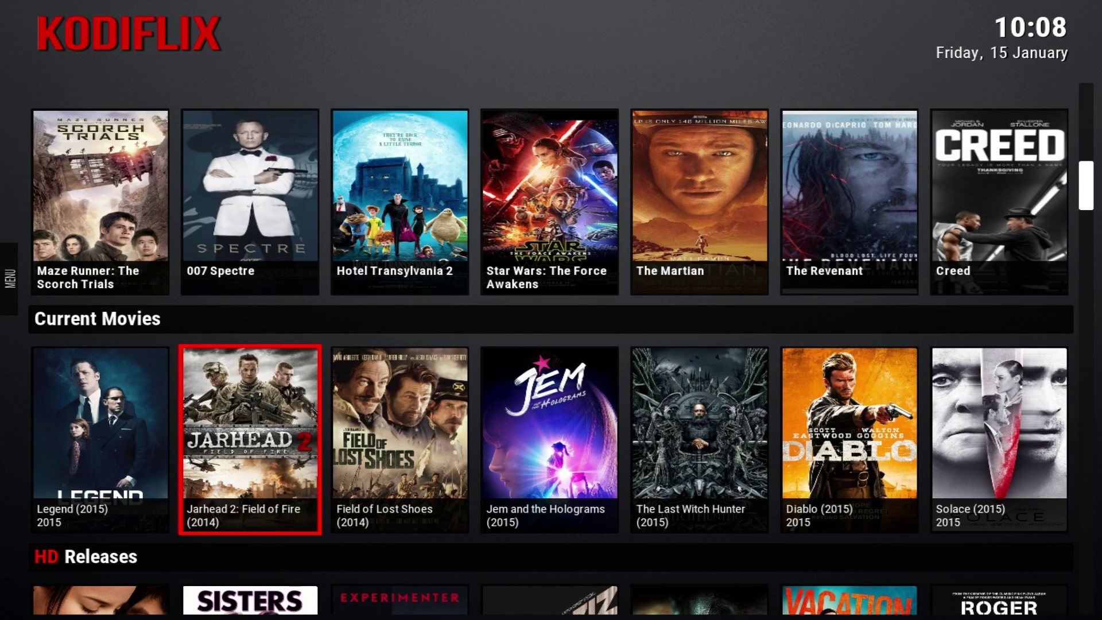
Scan HD Releases to A Christmas Horror Story, return to Jarhead 2: Field of Fire and play it.
key(Down)
key(Right)
key(Right)
key(Right)
key(Right)
key(Right)
key(Right)
key(Right)
key(Right)
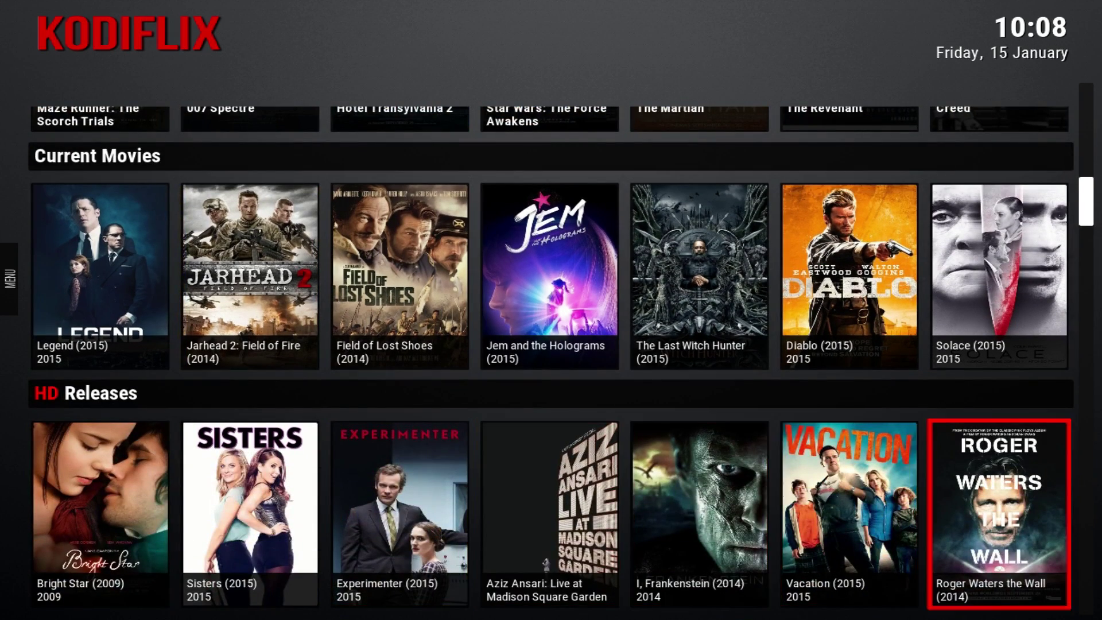
key(Right)
key(Right)
key(Right)
key(Right)
key(Right)
key(Right)
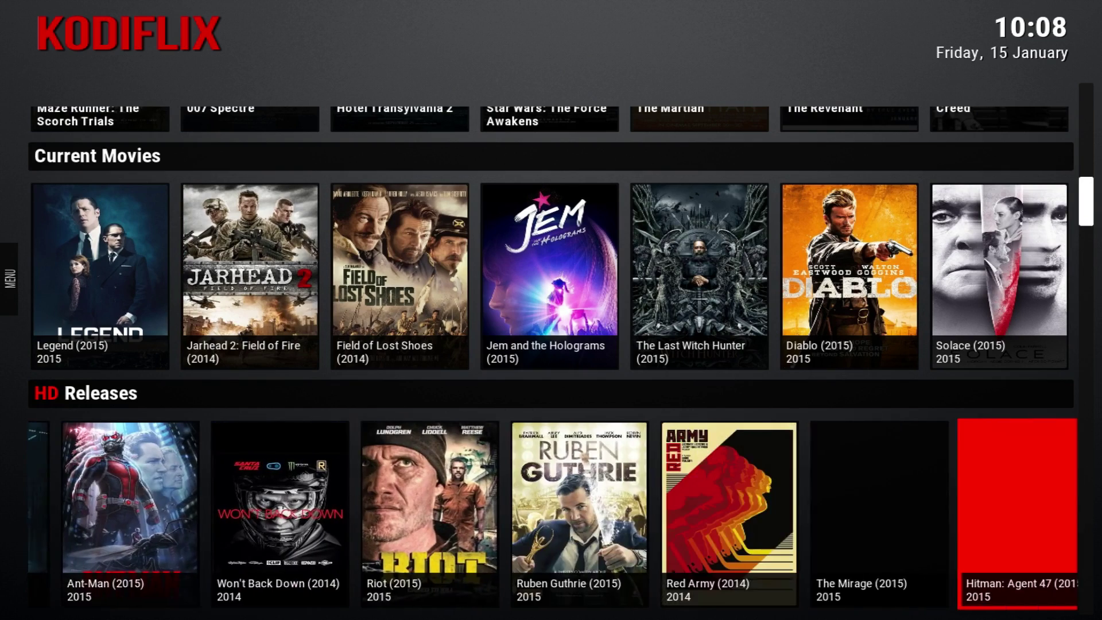
key(Right)
key(Up)
key(Up)
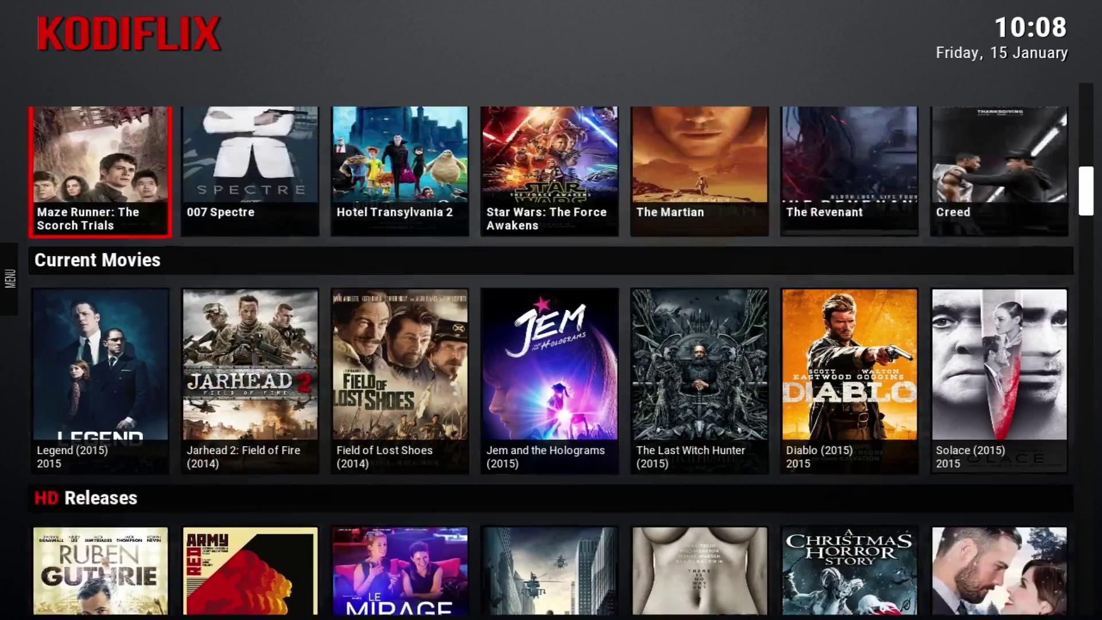
key(Down)
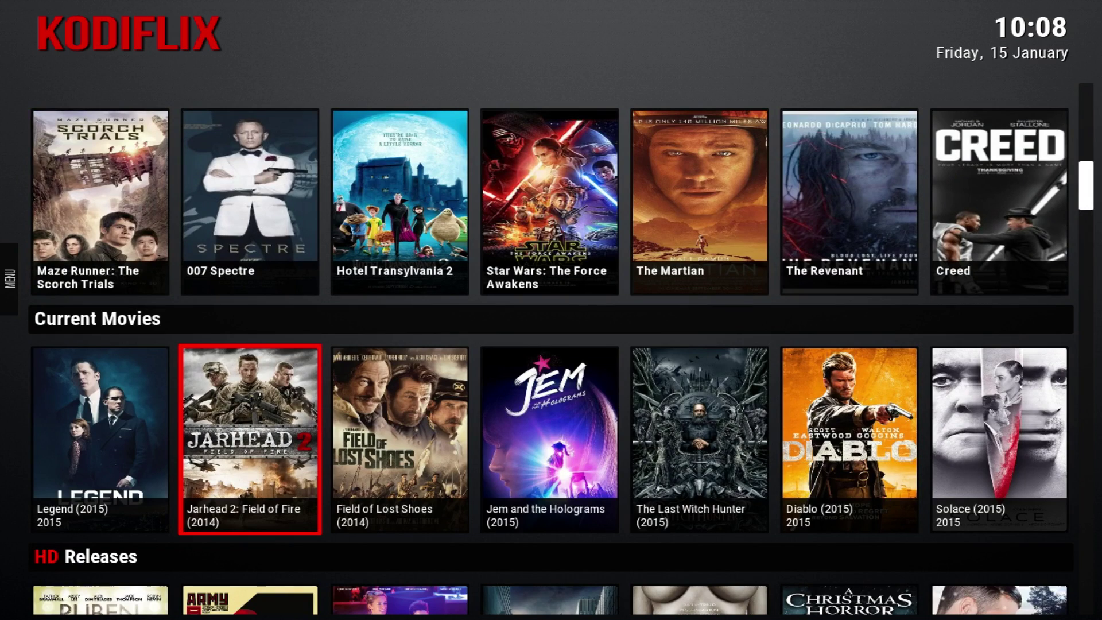
key(Return)
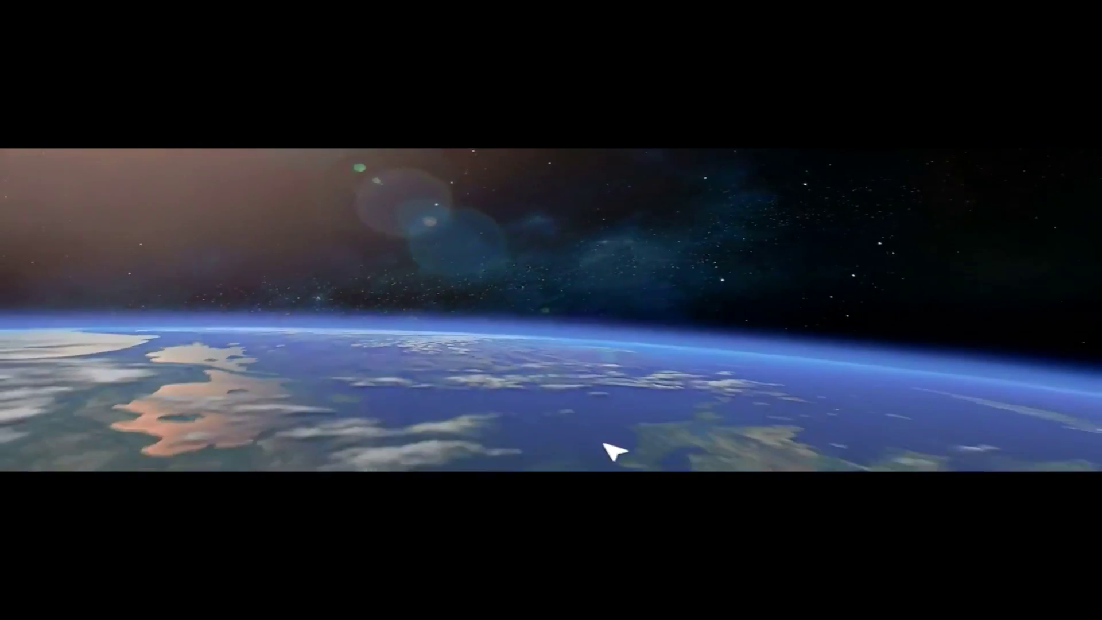
Stop the playing movie with the Stop button on the playback OSD.
mouse_move(565, 580)
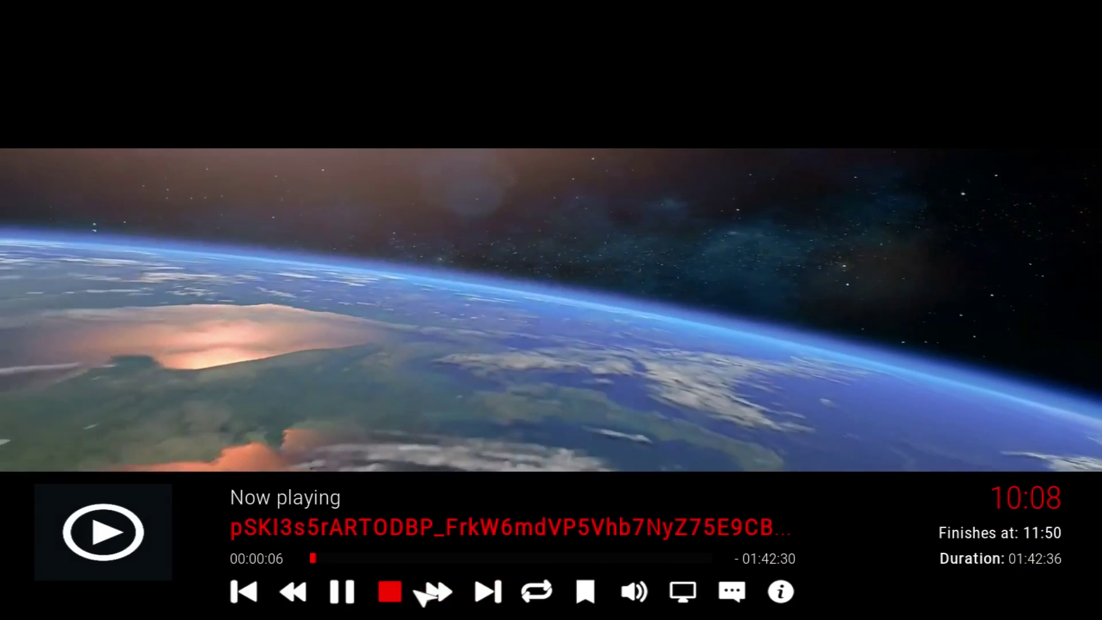
click(396, 594)
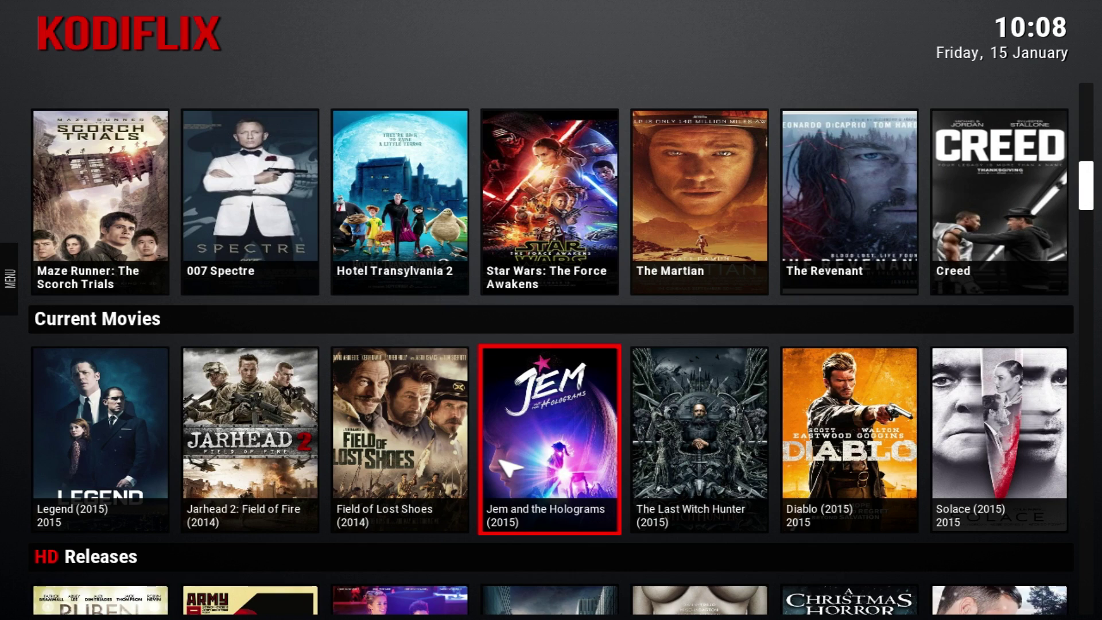
Scroll right along HD Releases from Spectre, then return to War & Peace and Sisters at the row's start.
key(Down)
key(Down)
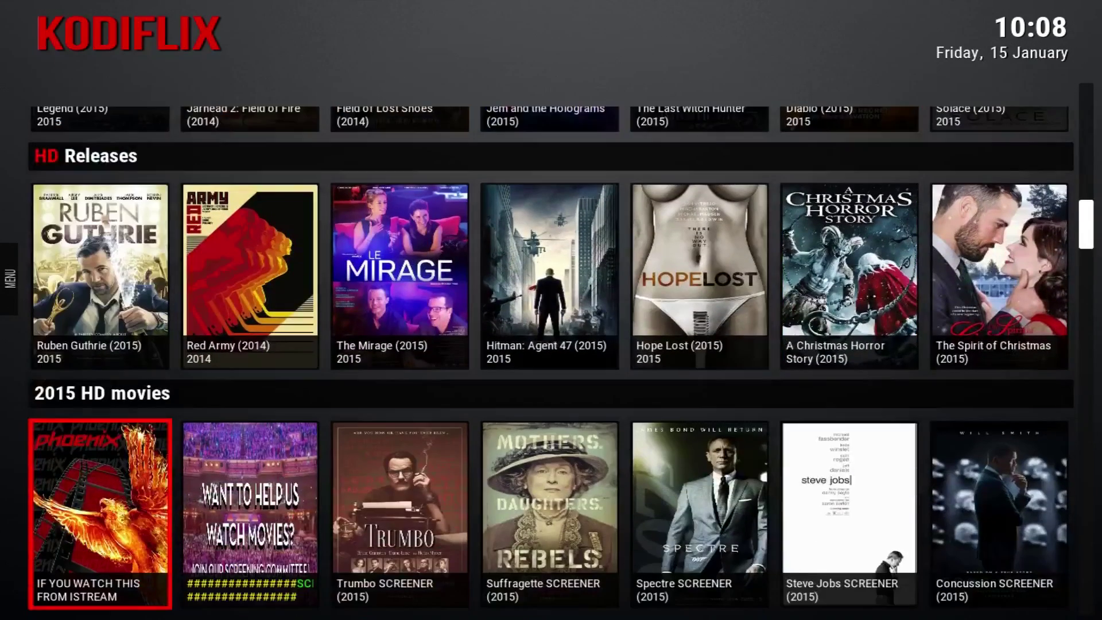
key(Up)
key(Right)
key(Right)
key(Right)
key(Right)
key(Right)
key(Right)
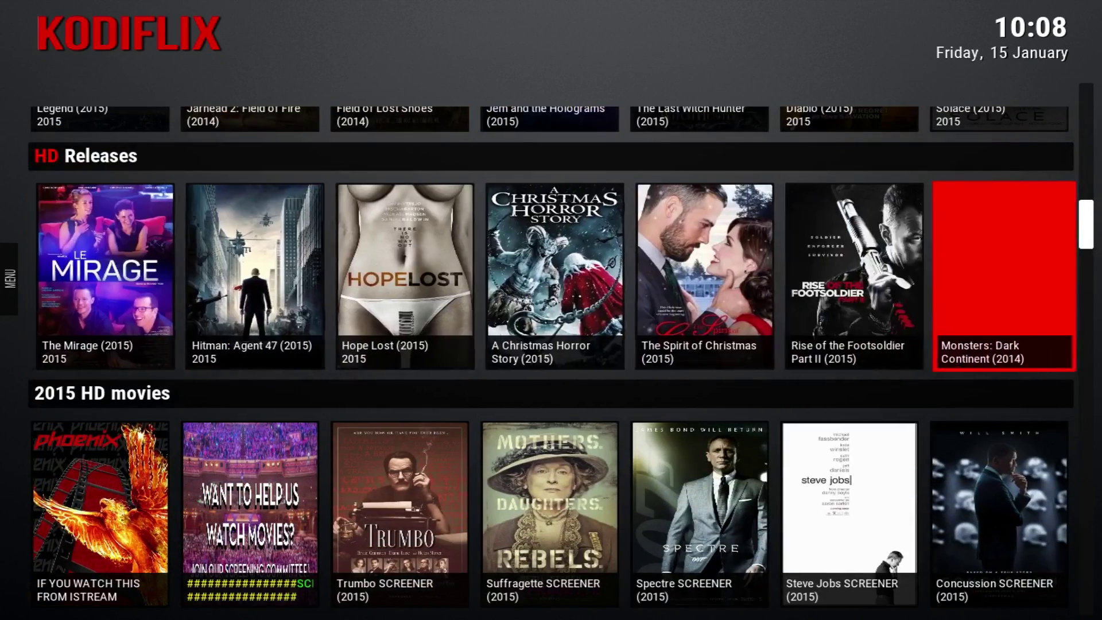
key(Right)
key(Right)
key(Right)
key(Right)
key(Right)
key(Right)
key(Right)
key(Right)
key(Right)
key(Right)
key(Right)
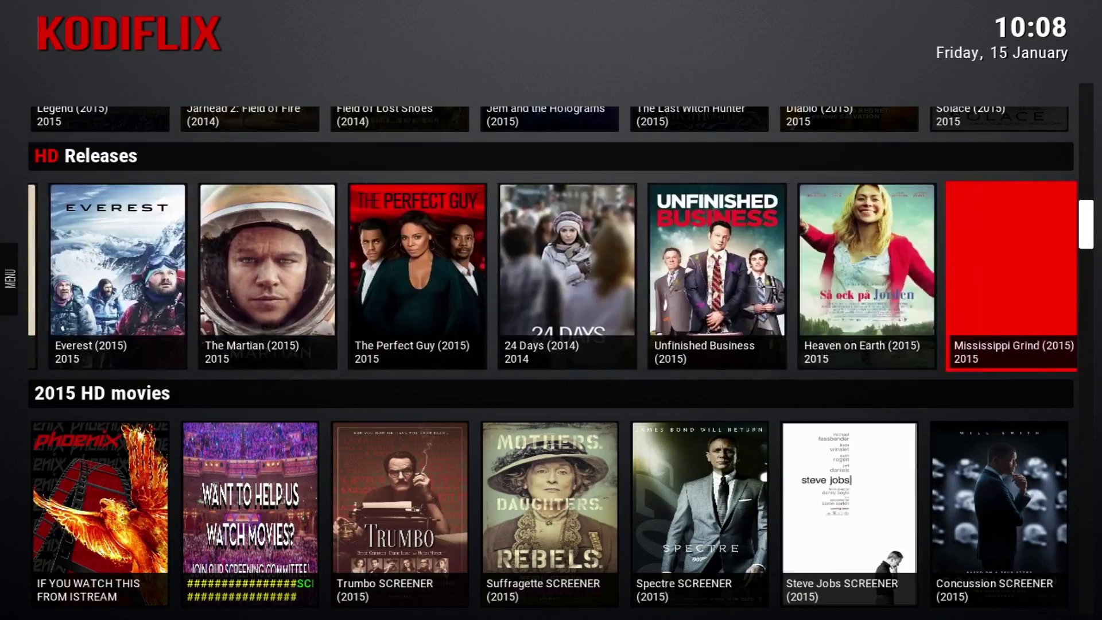
key(Right)
key(Right)
key(Right)
key(Right)
key(Right)
key(Right)
key(Right)
key(Right)
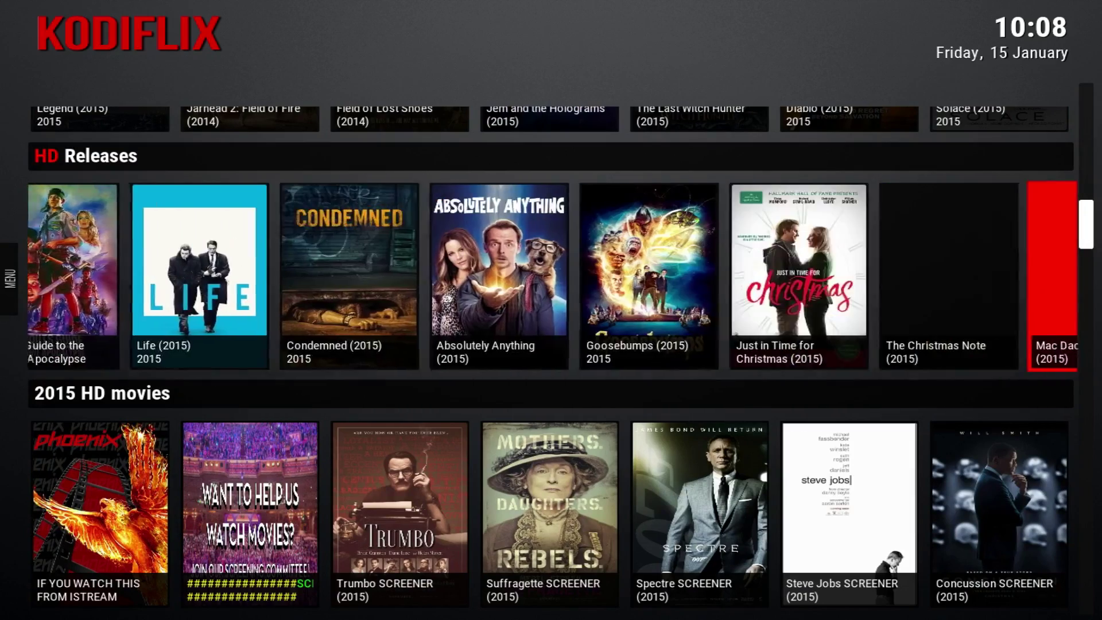
key(Right)
key(Right)
key(Right)
key(Right)
key(Right)
key(Right)
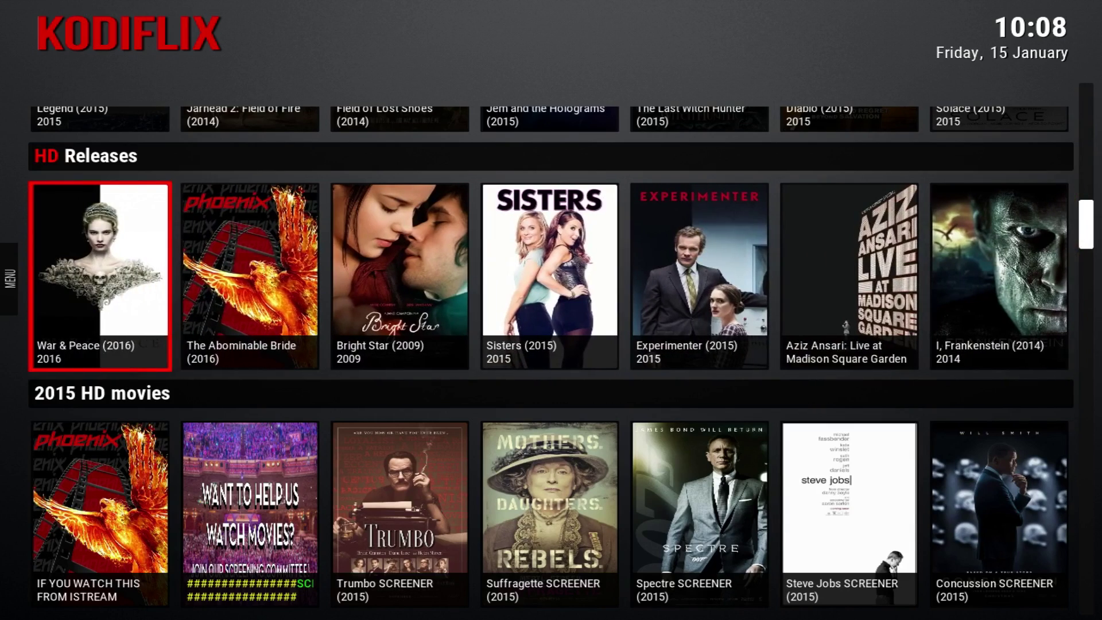
key(Left)
key(Right)
key(Left)
key(Right)
Browse the TNPB TV Shows row back to 2 Broke Girls, then open the side MENU.
key(Down)
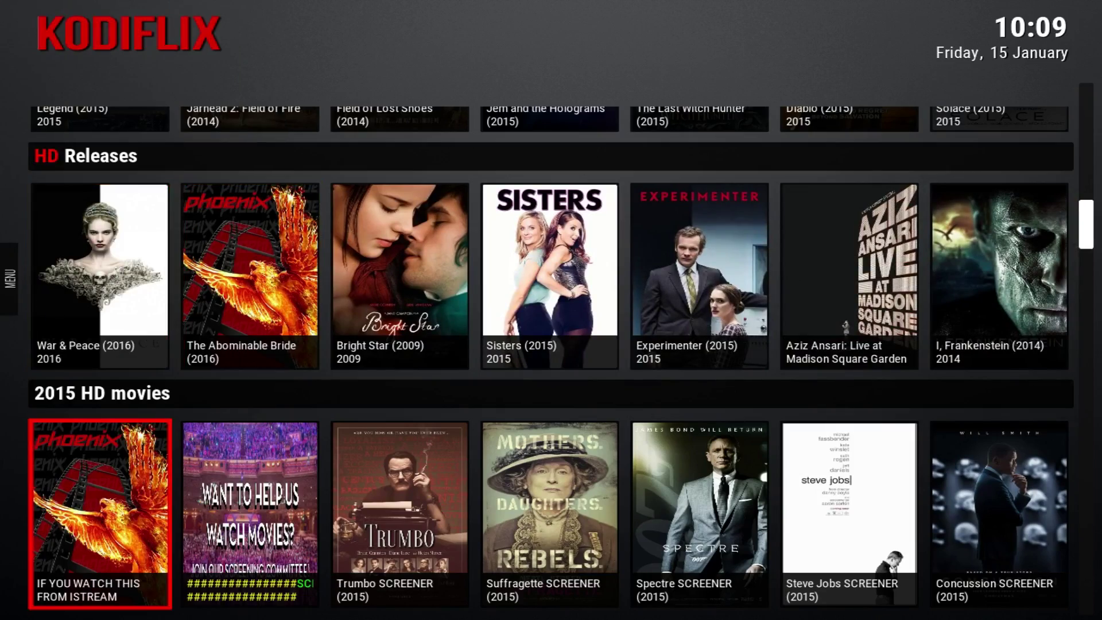
key(Down)
key(Down)
key(Down)
key(Down)
key(Down)
key(Down)
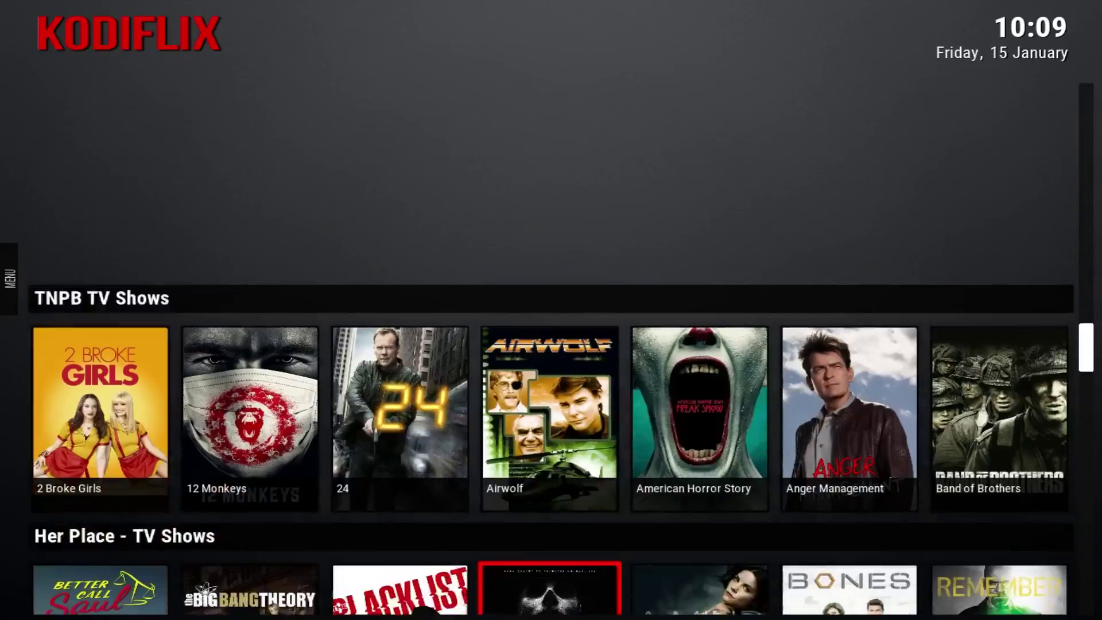
key(Up)
key(Right)
key(Right)
key(Right)
key(Right)
key(Right)
key(Right)
key(Right)
key(Right)
key(Right)
key(Right)
key(Right)
key(Right)
key(Right)
key(Right)
key(Right)
key(Right)
key(Left)
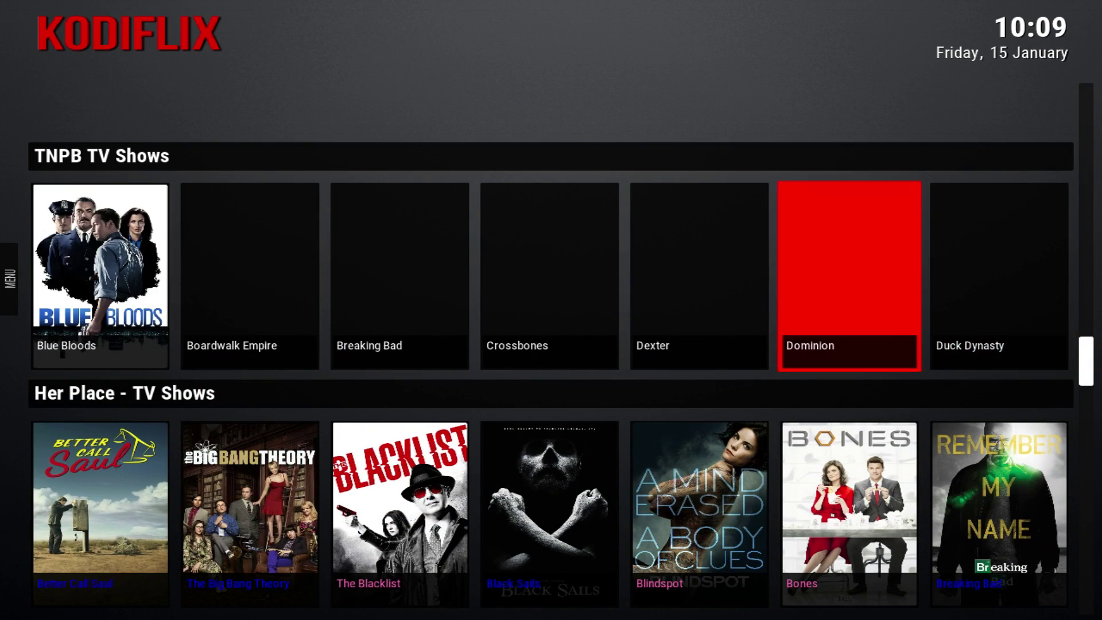
key(Left)
key(Left)
key(Left)
key(Left)
key(Left)
key(Left)
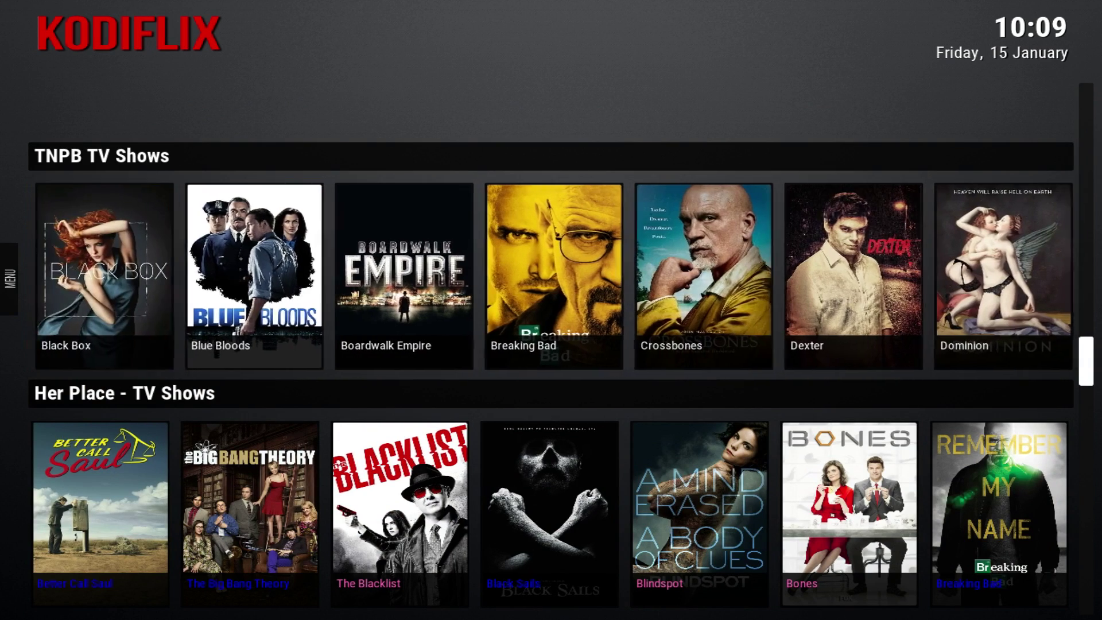
key(Left)
key(Left)
key(Left)
key(Left)
key(Left)
key(Left)
key(Left)
key(Left)
key(Left)
key(Left)
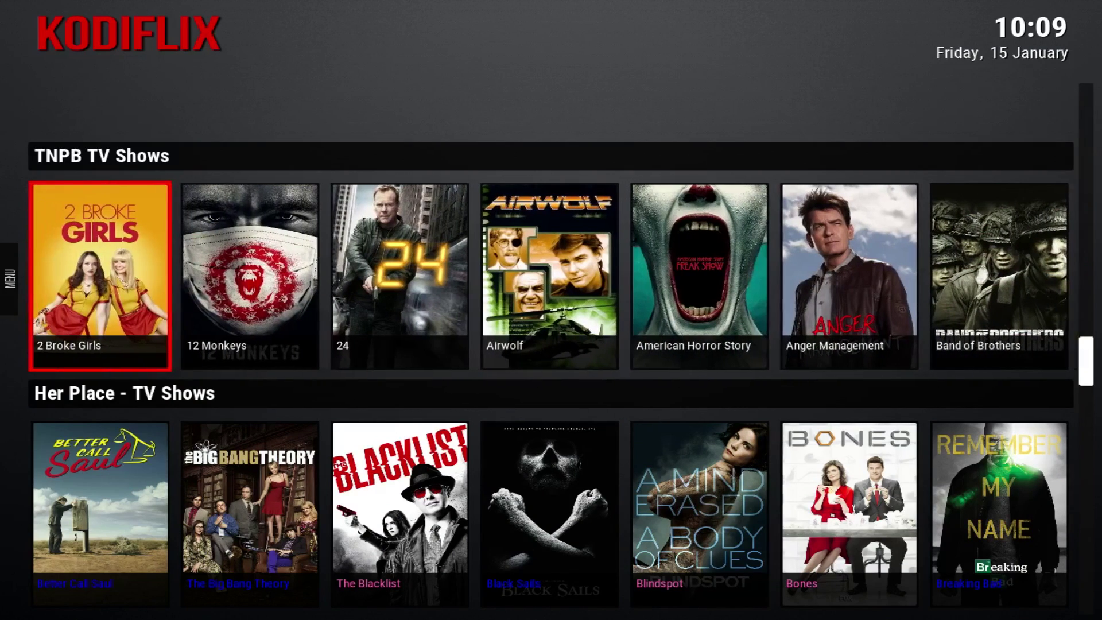
key(Left)
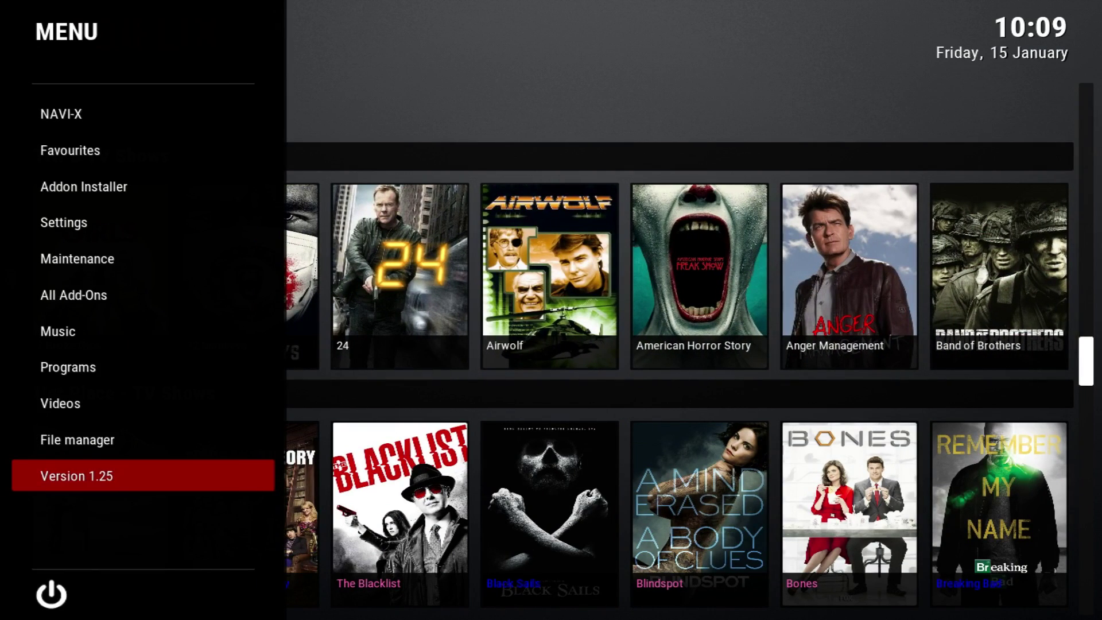
Scroll the side menu through the movie sections past Search Movies to TVShows Search, then close it.
key(Down)
key(Right)
key(Left)
key(Up)
key(Up)
key(Up)
key(Up)
key(Up)
key(Up)
key(Up)
key(Up)
key(Up)
key(Up)
key(Up)
key(Up)
key(Up)
key(Up)
key(Up)
key(Up)
key(Up)
key(Up)
key(Up)
key(Up)
key(Up)
key(Up)
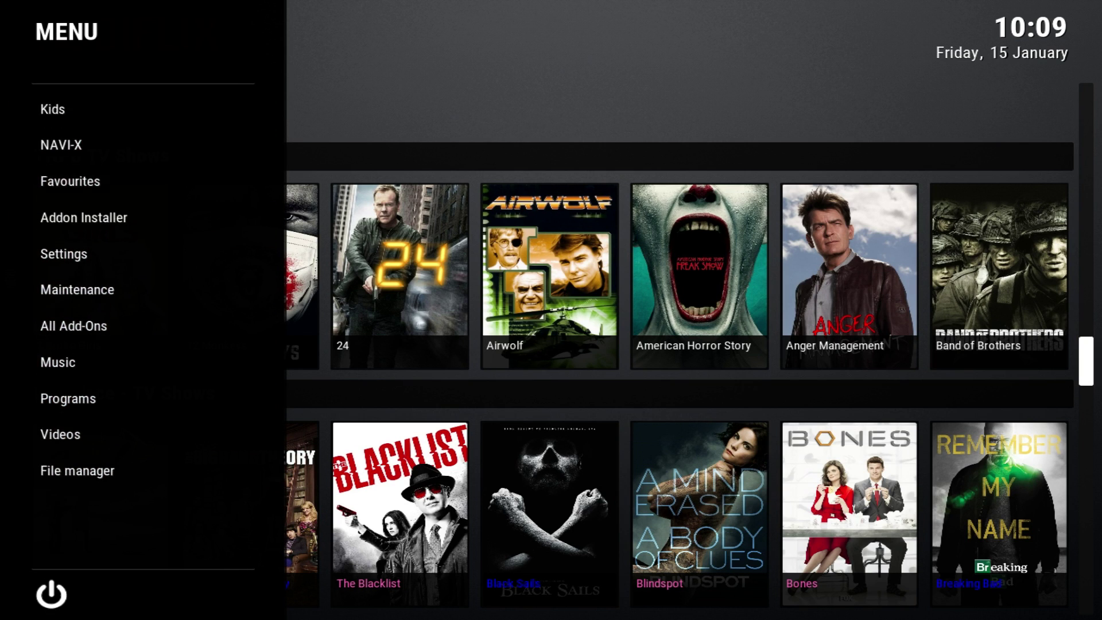
key(Down)
key(Down)
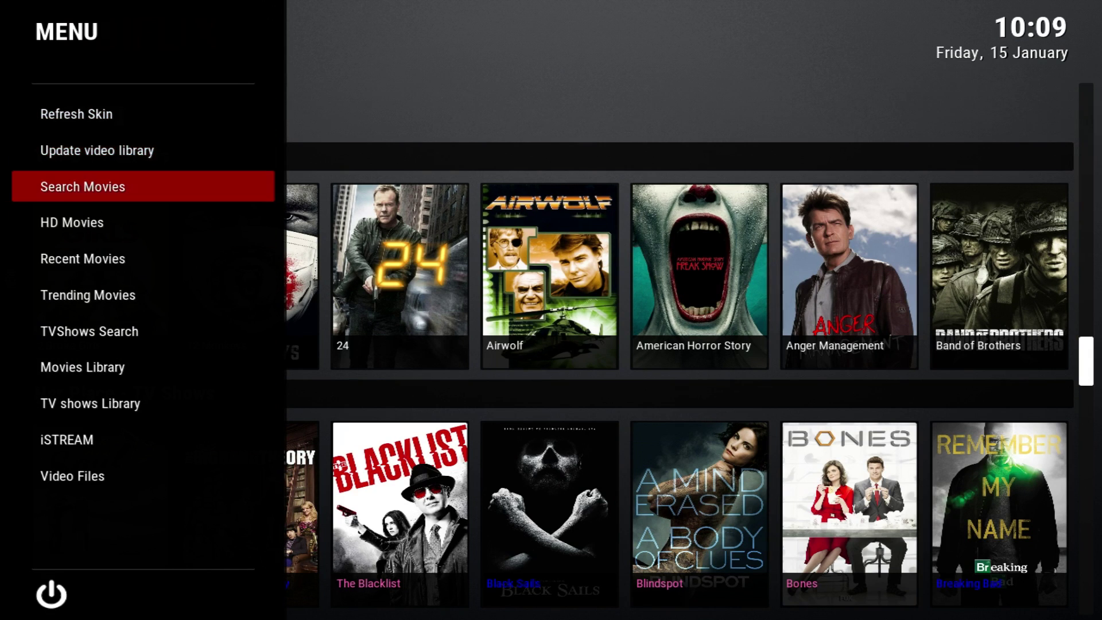
key(Down)
key(Down)
key(Down)
key(Down)
key(Down)
key(Down)
key(Down)
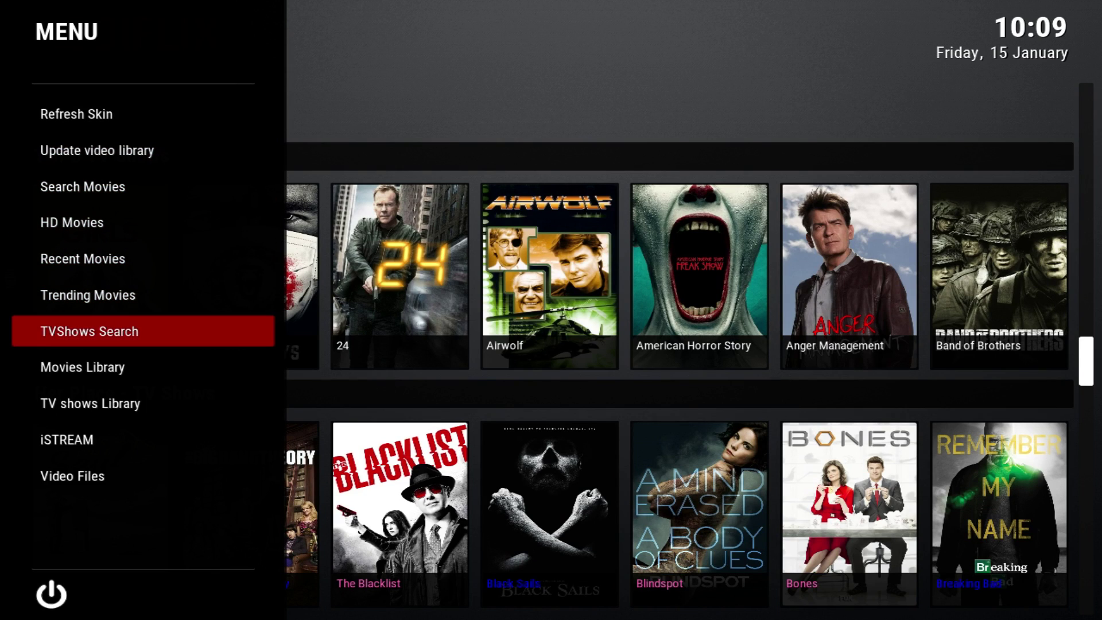
key(Down)
key(Up)
key(Up)
key(Up)
key(Up)
key(Right)
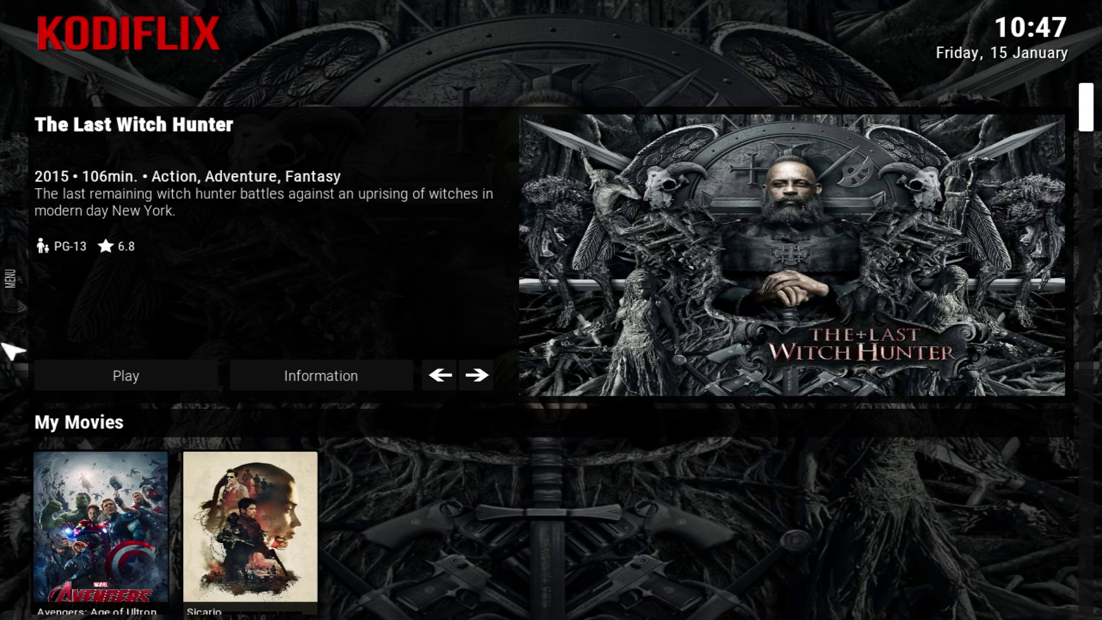
From the side menu go to Settings > System > Master lock to bring up the lock code prompt.
click(8, 273)
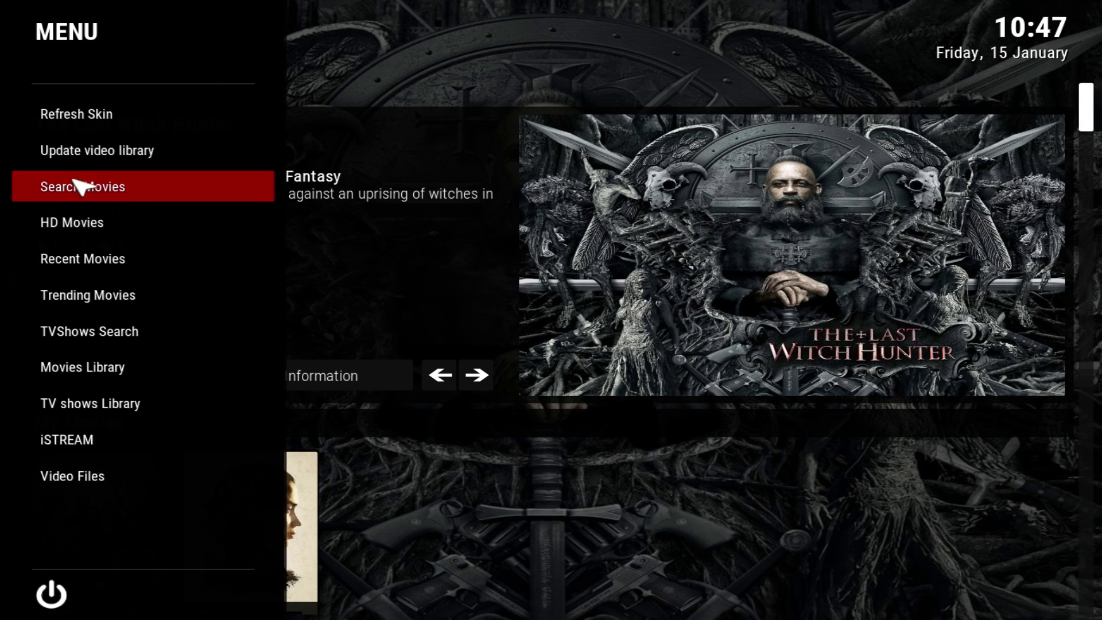
scroll(139, 425, down, 7)
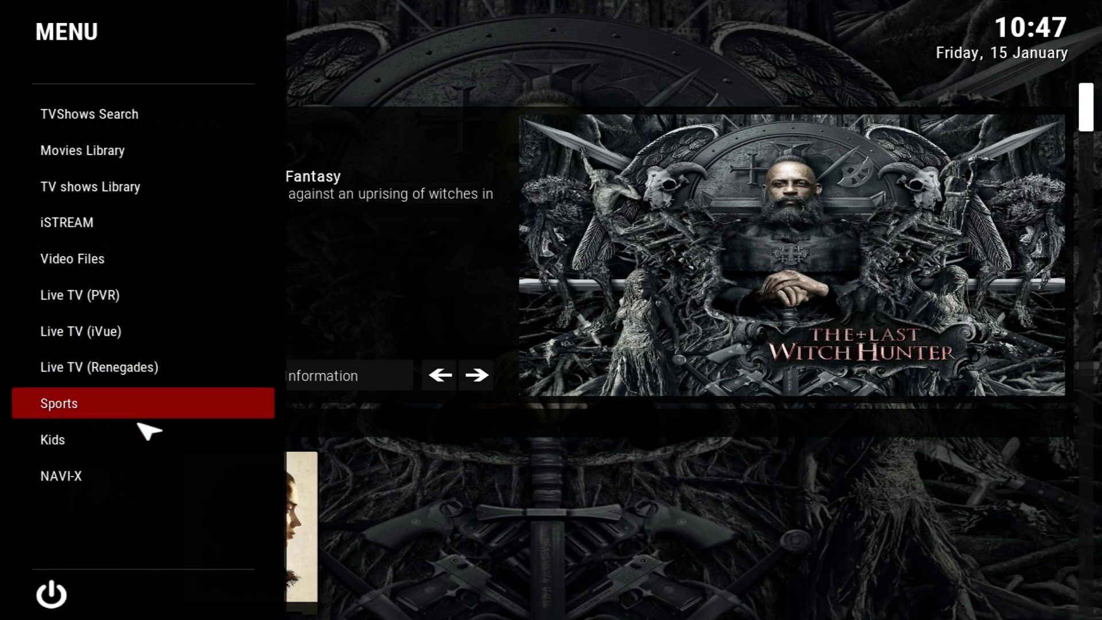
scroll(148, 430, down, 7)
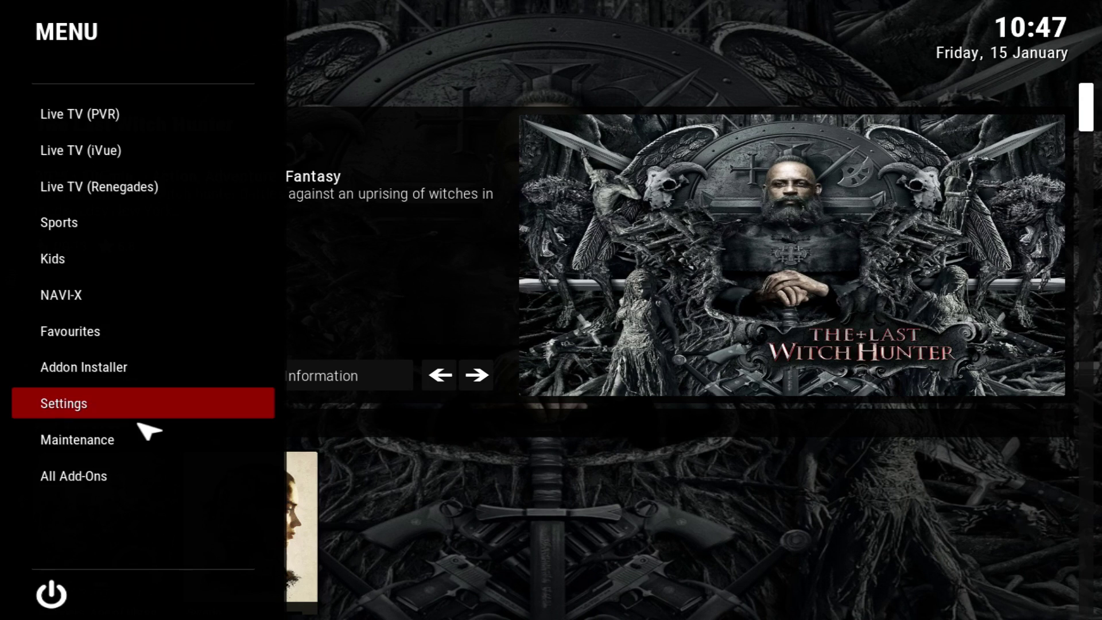
scroll(148, 431, down, 2)
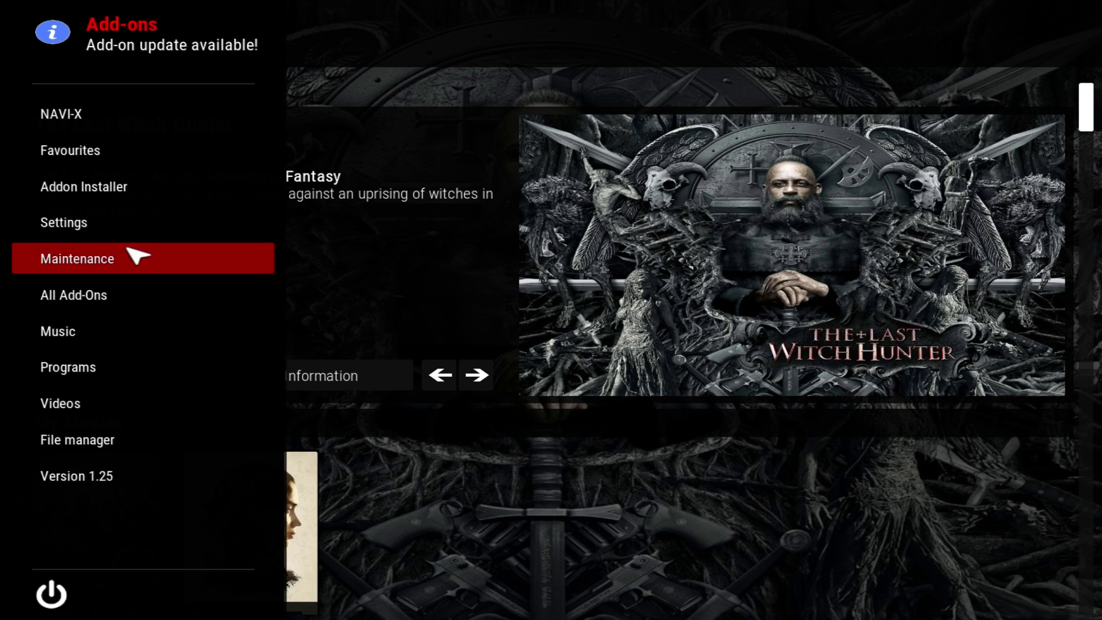
click(122, 236)
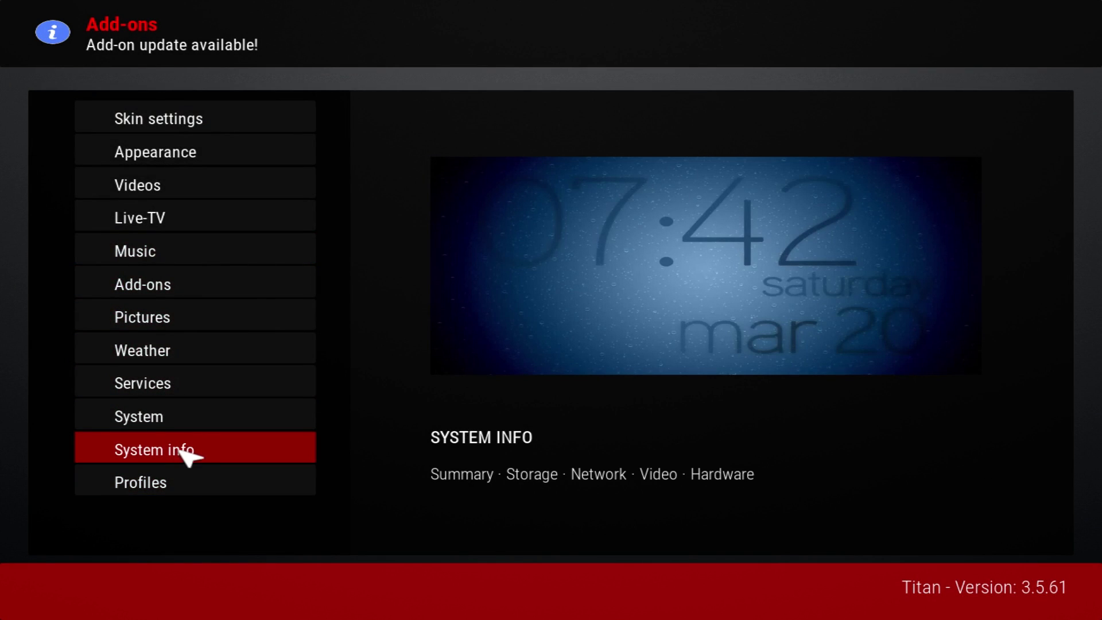
click(187, 426)
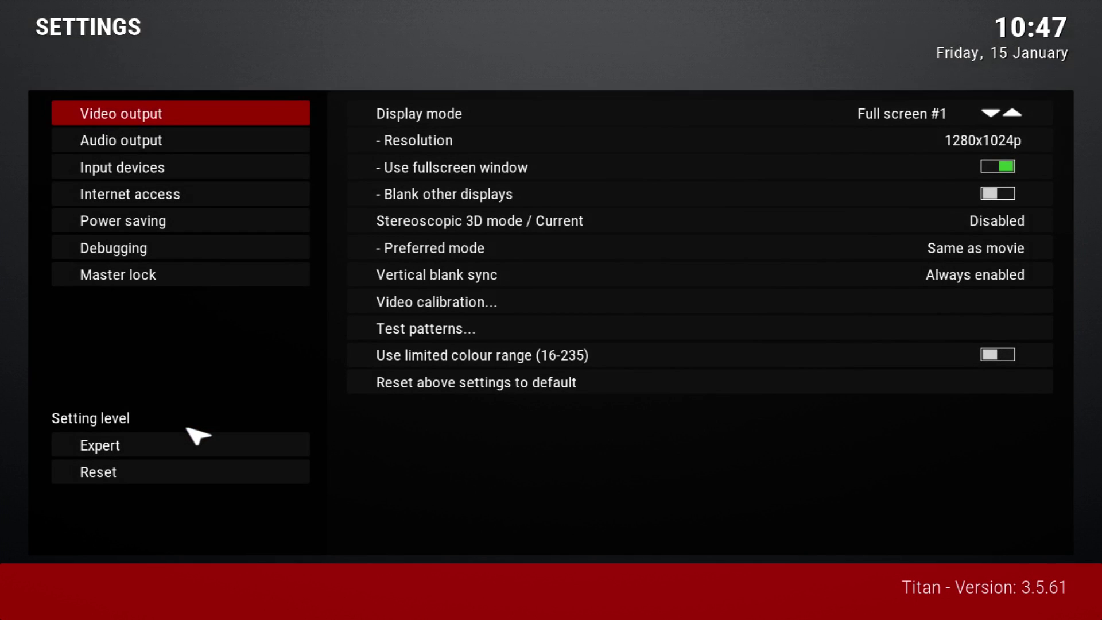
click(194, 280)
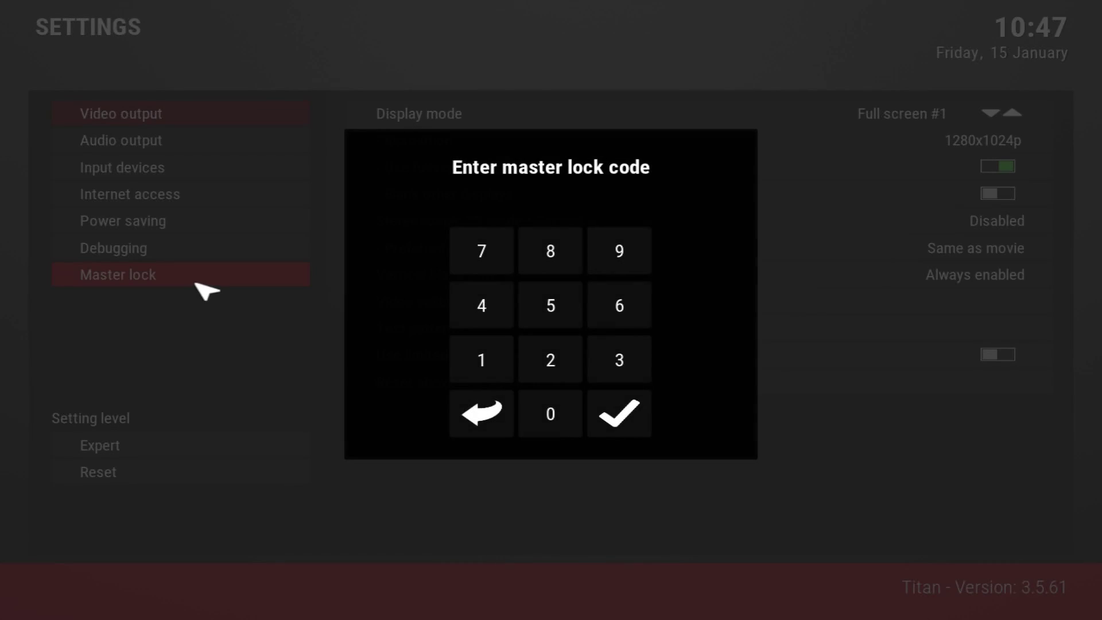
Enter the eight-digit master lock code, confirm it, and leave 'Ask for master lock code on startup' off.
click(547, 363)
click(562, 418)
click(504, 378)
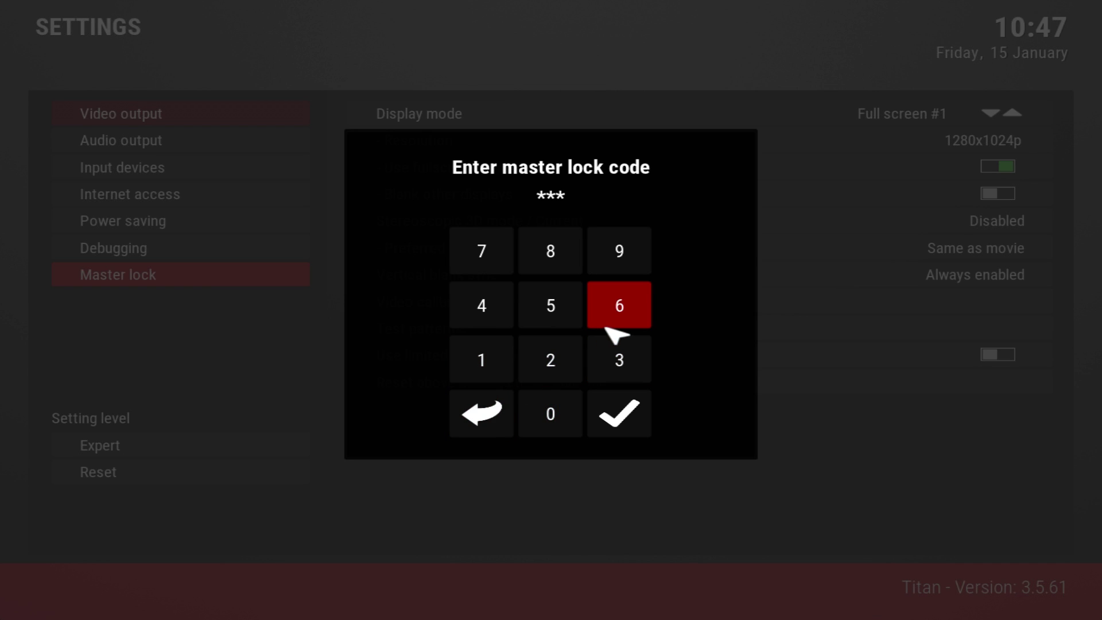
click(637, 314)
click(556, 418)
click(625, 319)
click(599, 373)
click(634, 309)
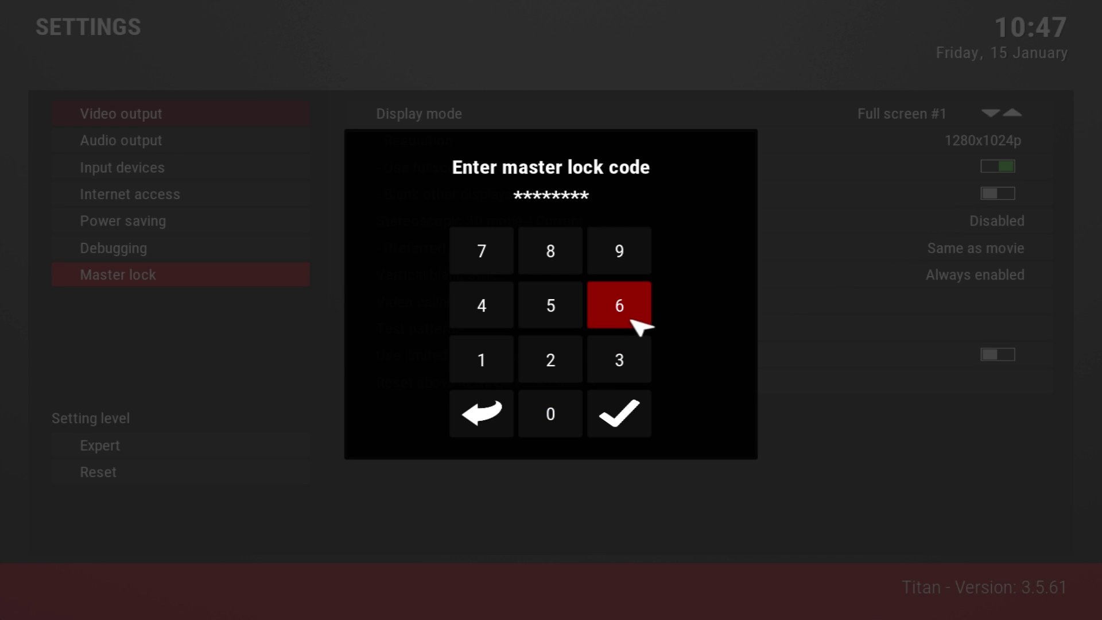
click(627, 411)
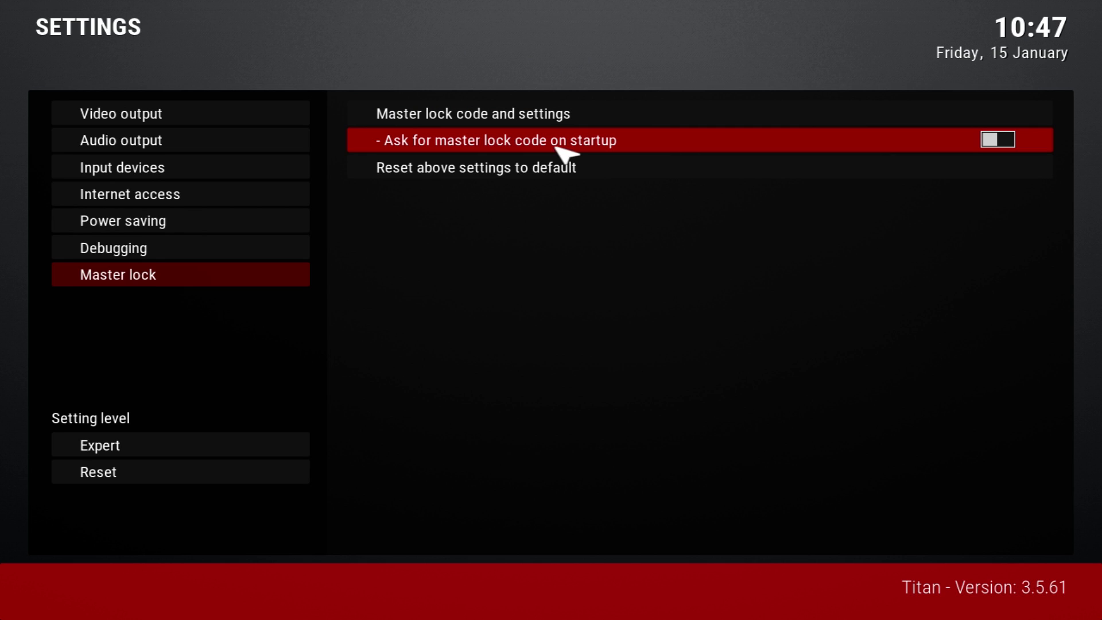
click(993, 142)
click(990, 139)
Set the Master lock type to Disabled in the lock preferences and confirm with OK.
click(625, 118)
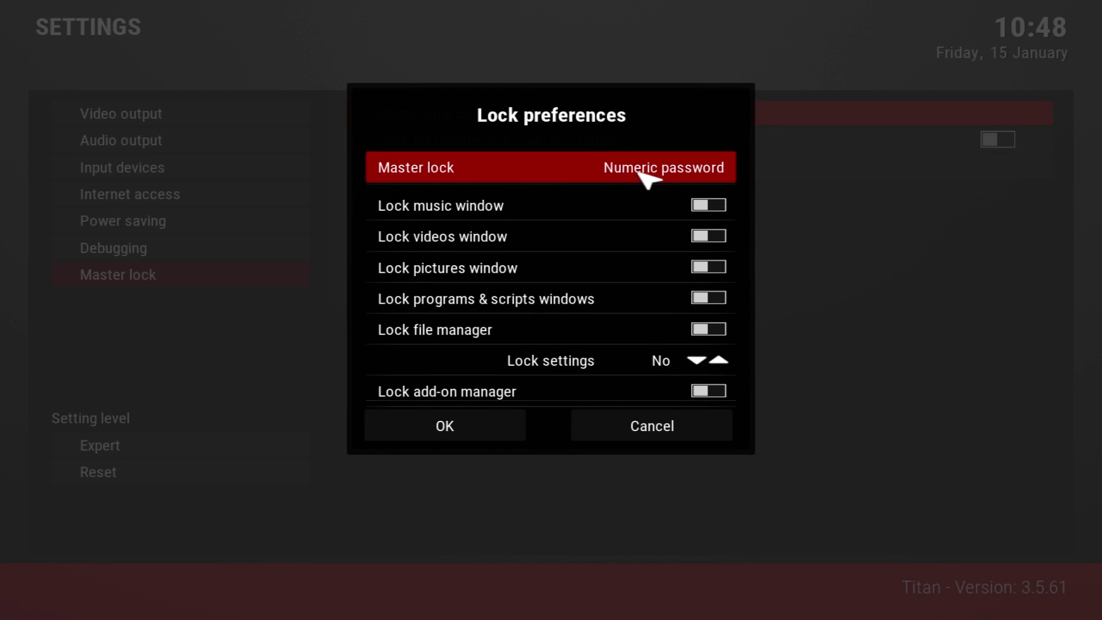
click(639, 172)
click(175, 118)
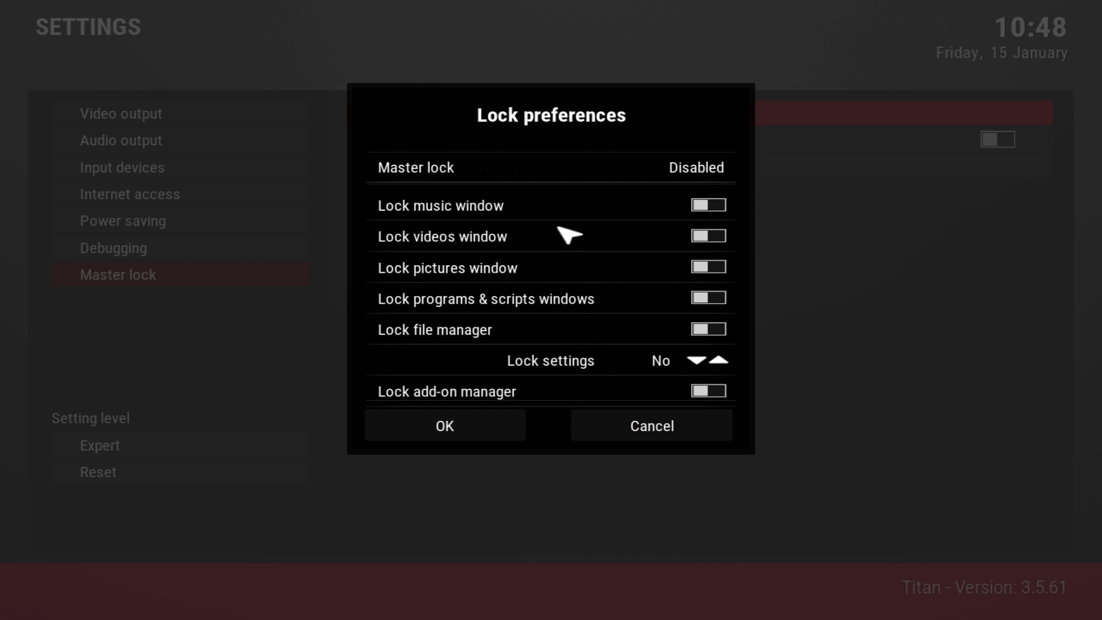
click(486, 438)
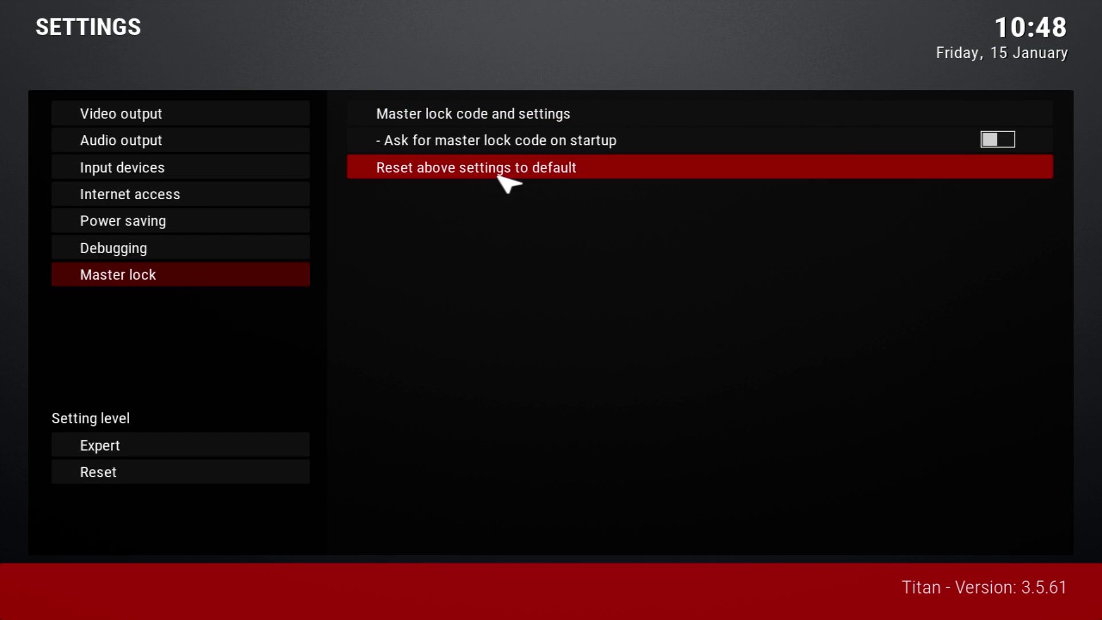
Back out of the settings to the Kodiflix home screen.
mouse_move(246, 140)
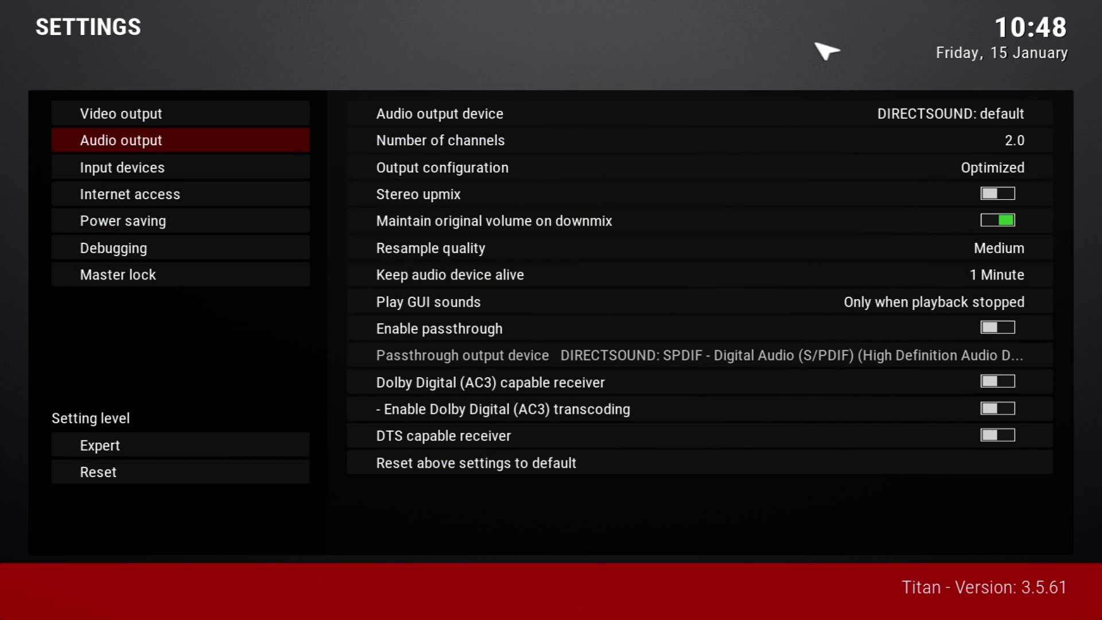
right_click(853, 82)
right_click(931, 42)
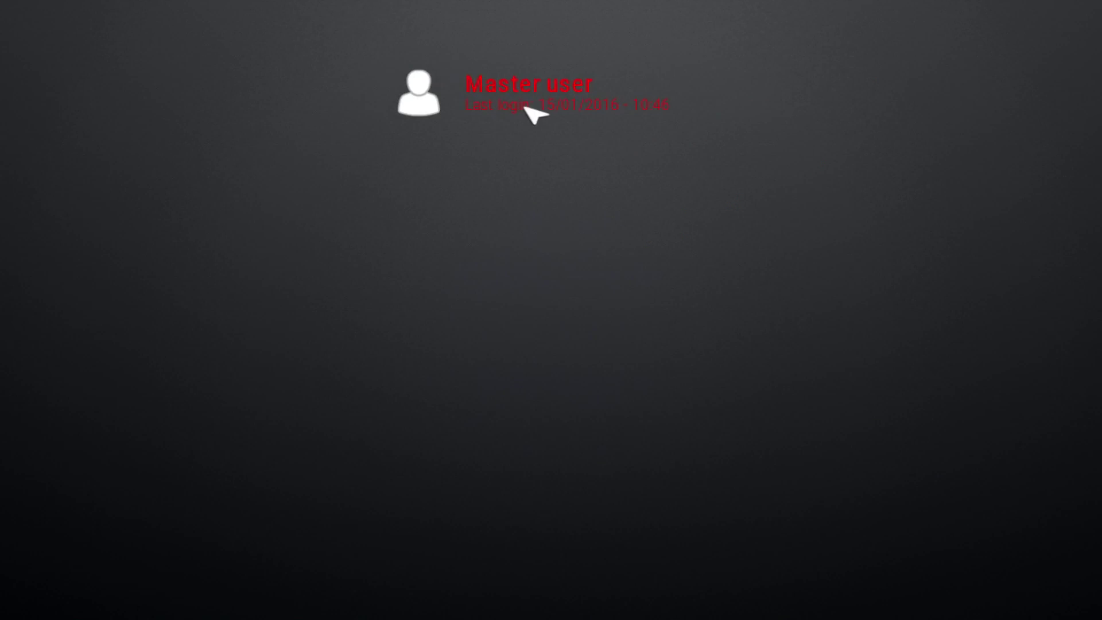
Log in with the Master user profile.
click(524, 107)
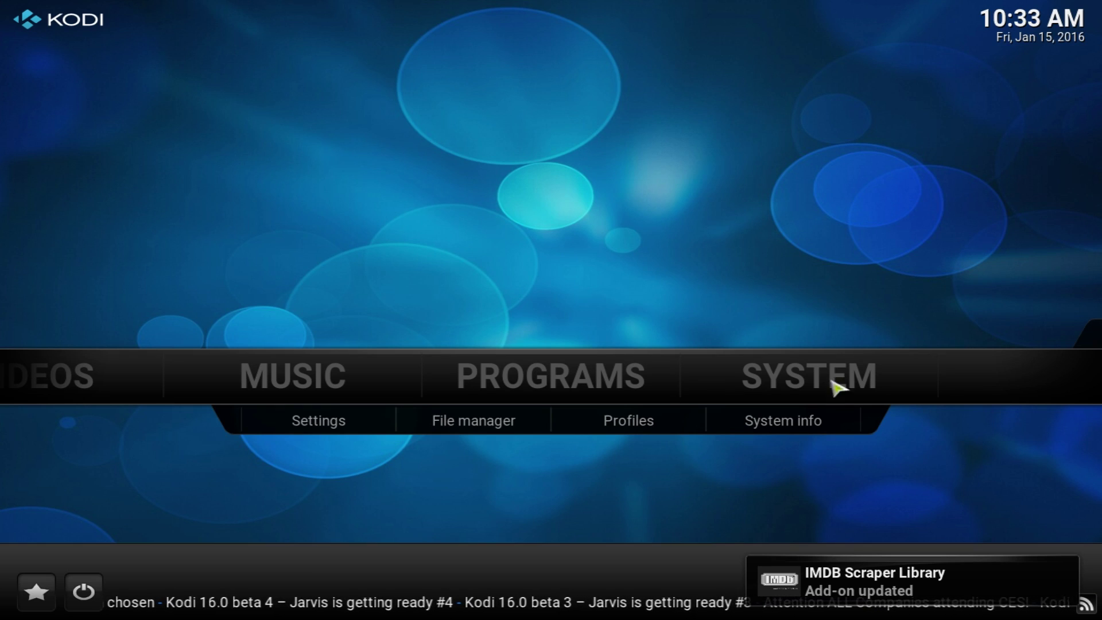
click(508, 428)
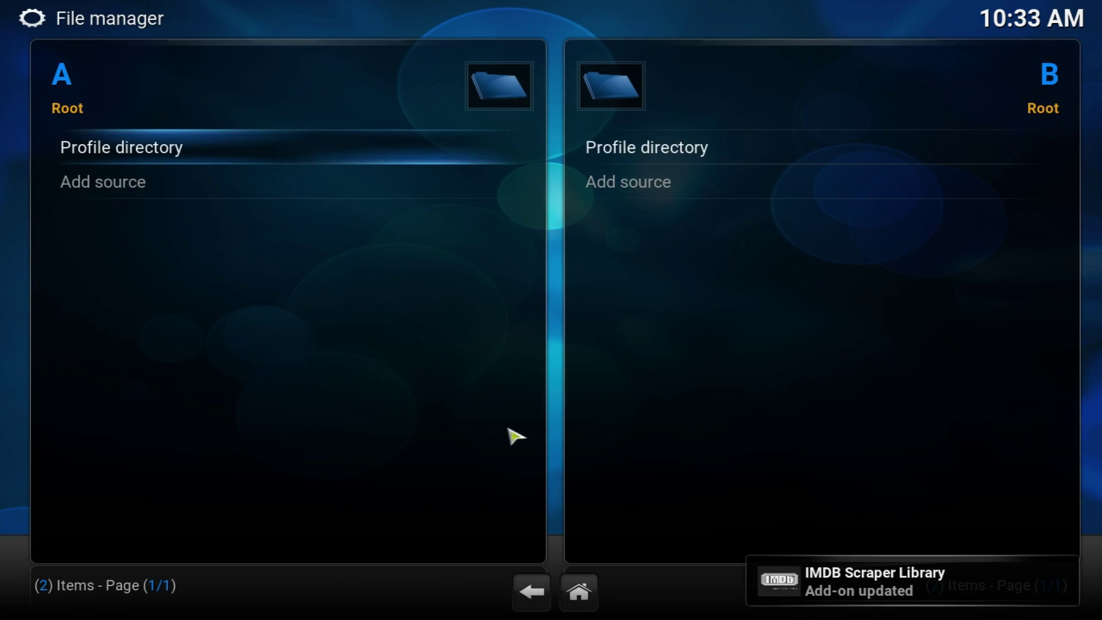
click(376, 195)
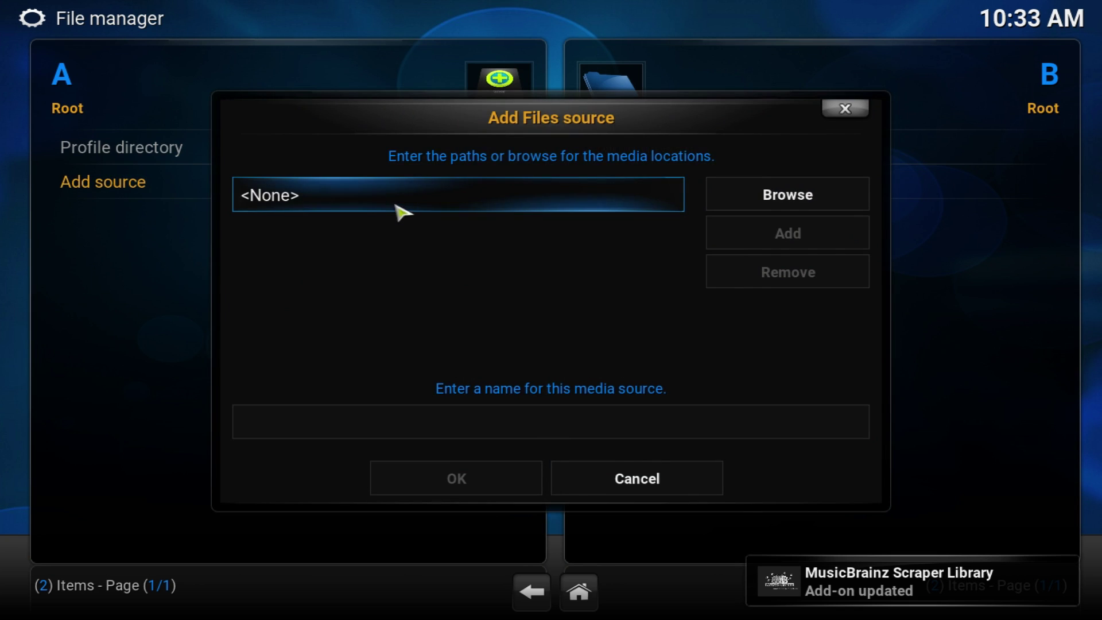
click(396, 206)
text(http://justnewtech.com/schism)
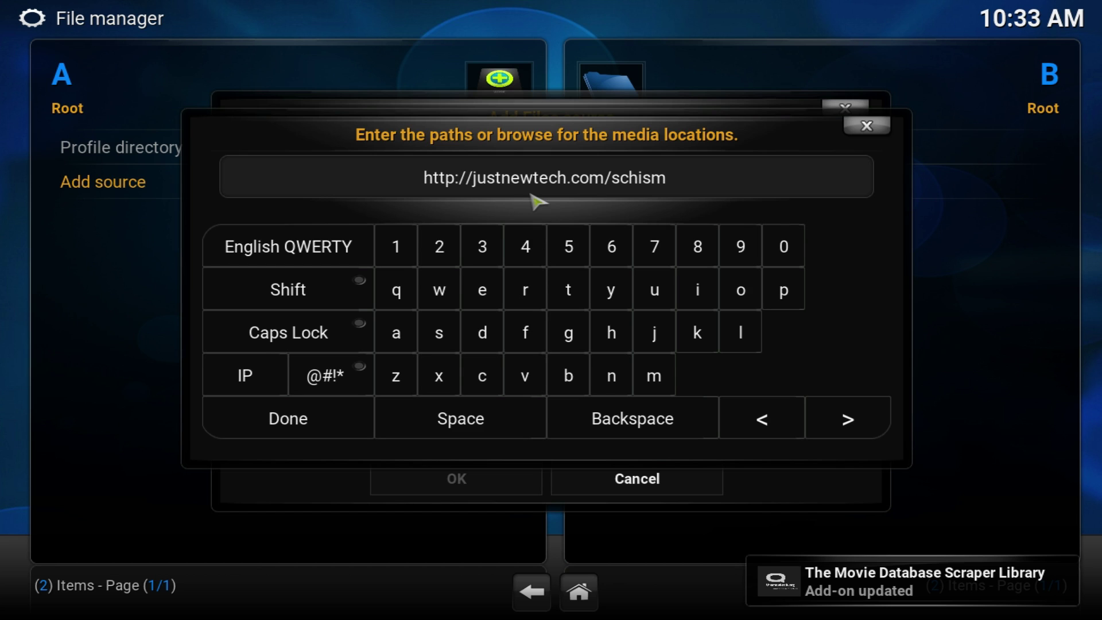
click(303, 436)
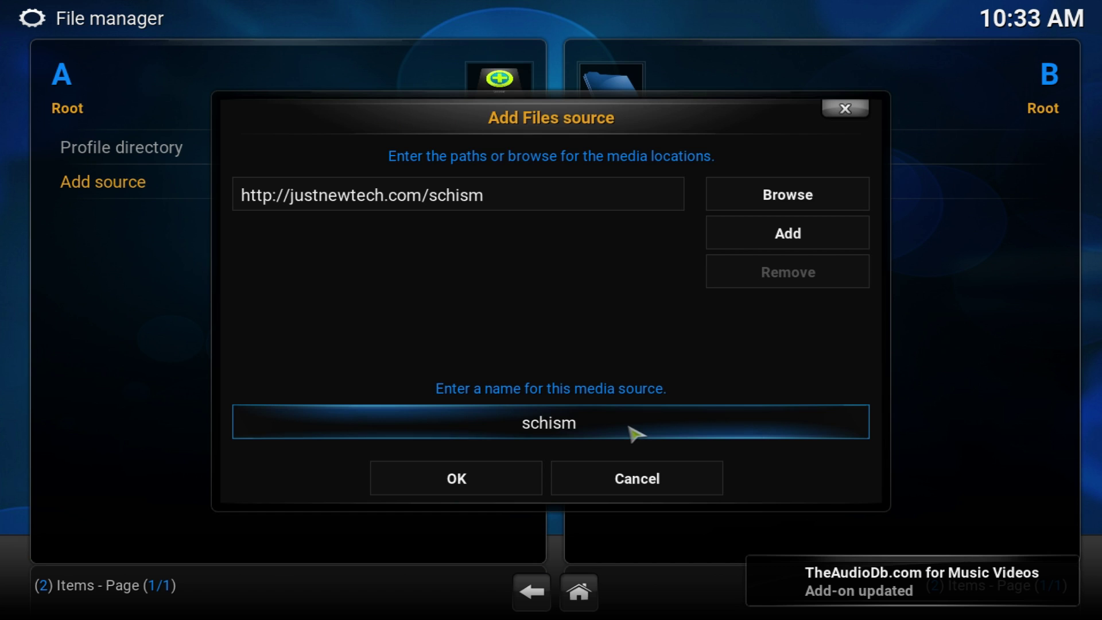
click(506, 480)
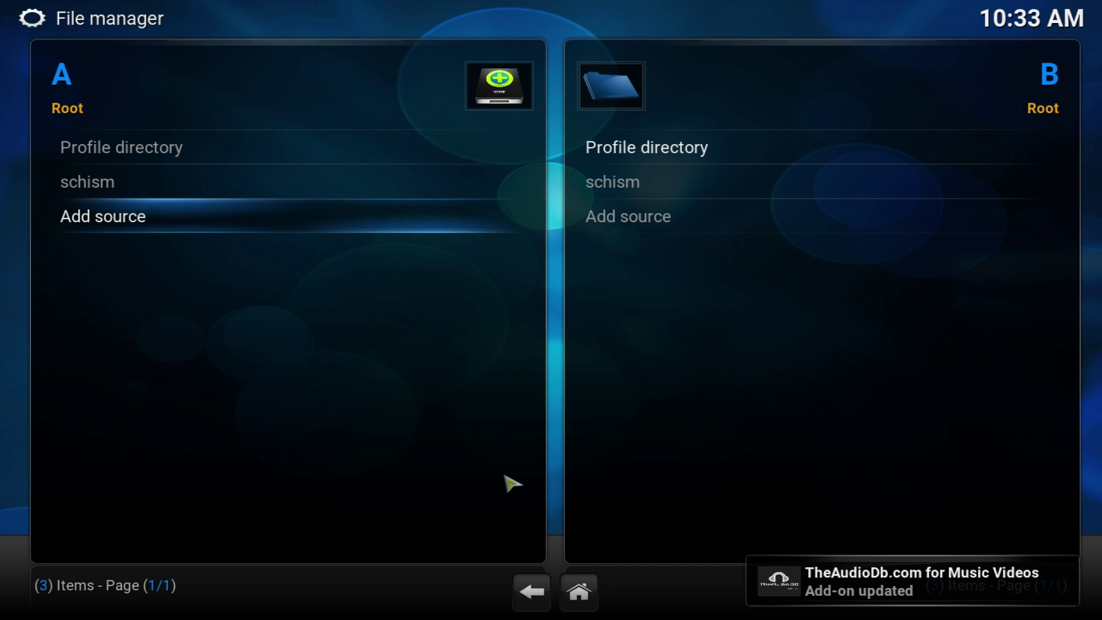
key(Escape)
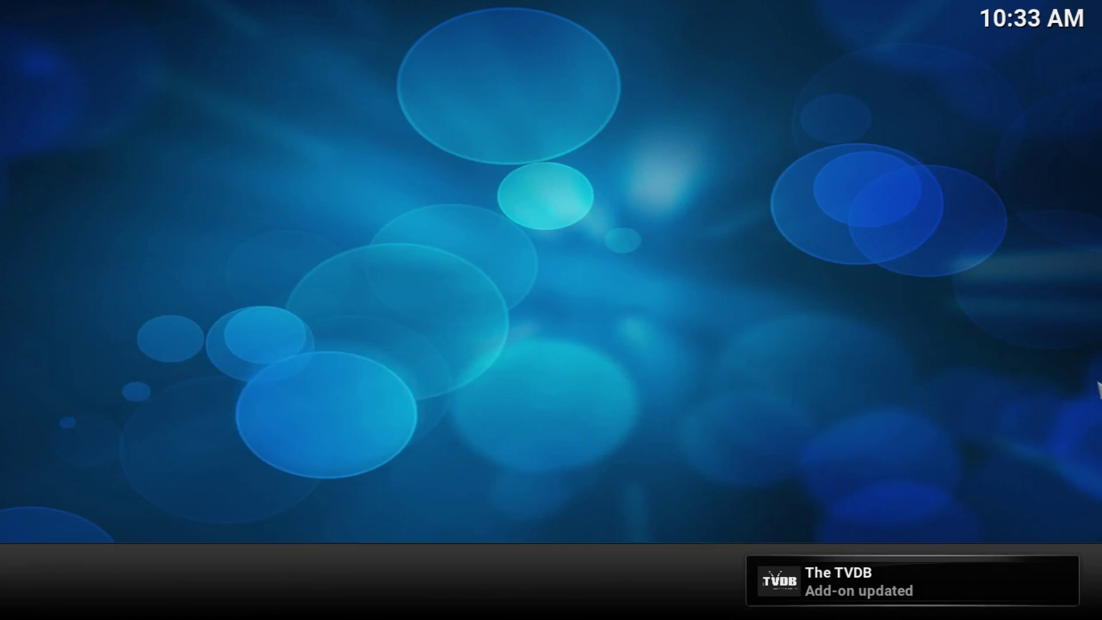
Install repository.schismtv.addons.zip from the schism source via Add-ons > Install from zip file.
click(812, 379)
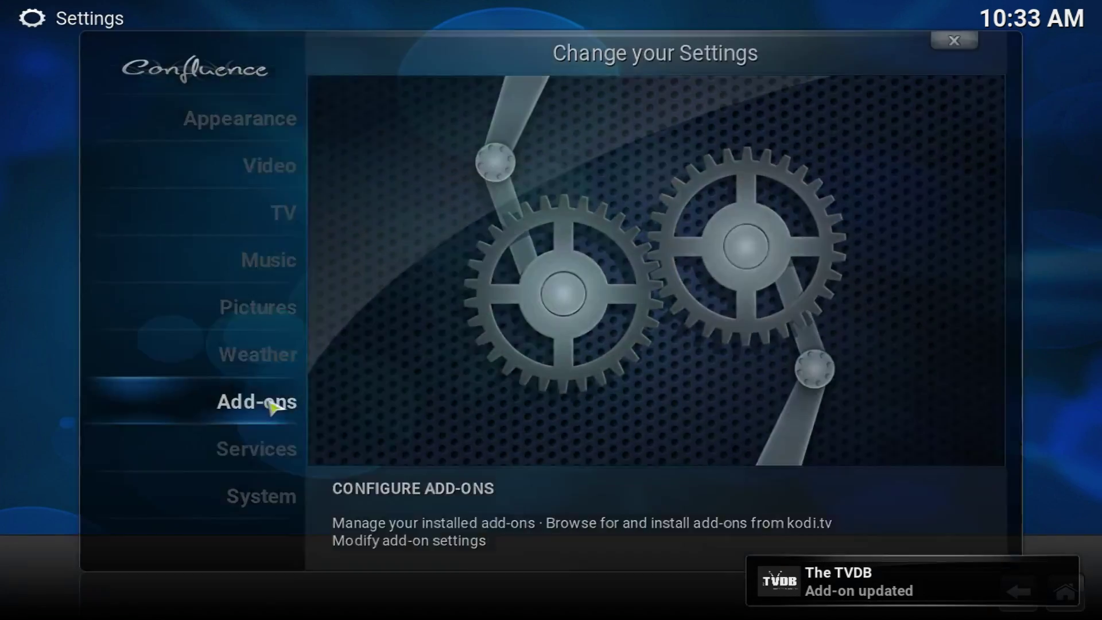
click(276, 403)
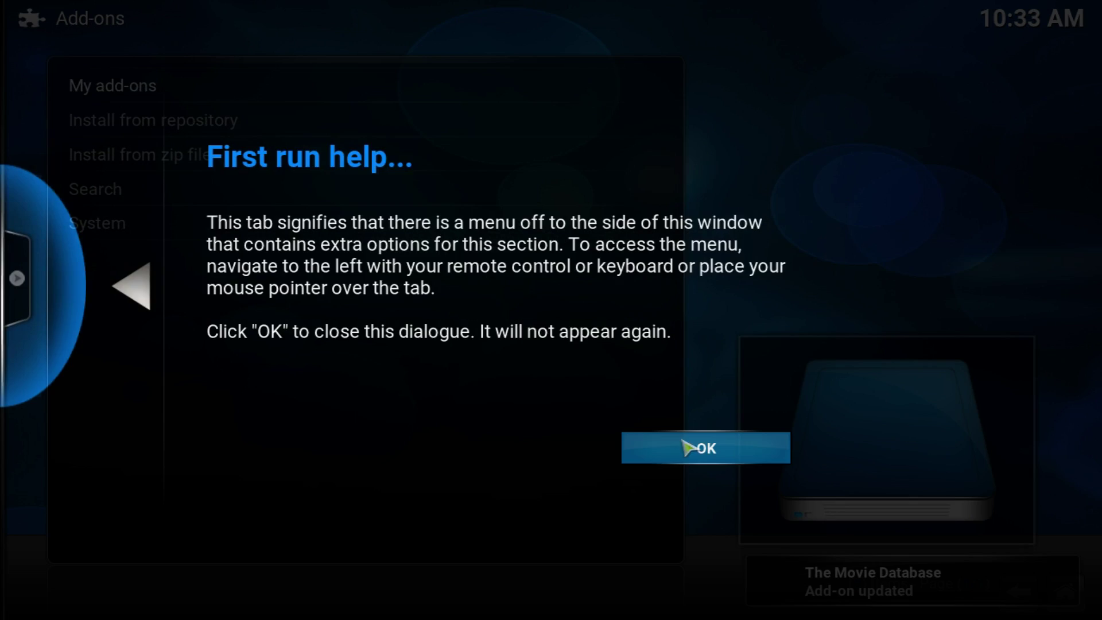
click(696, 448)
click(259, 172)
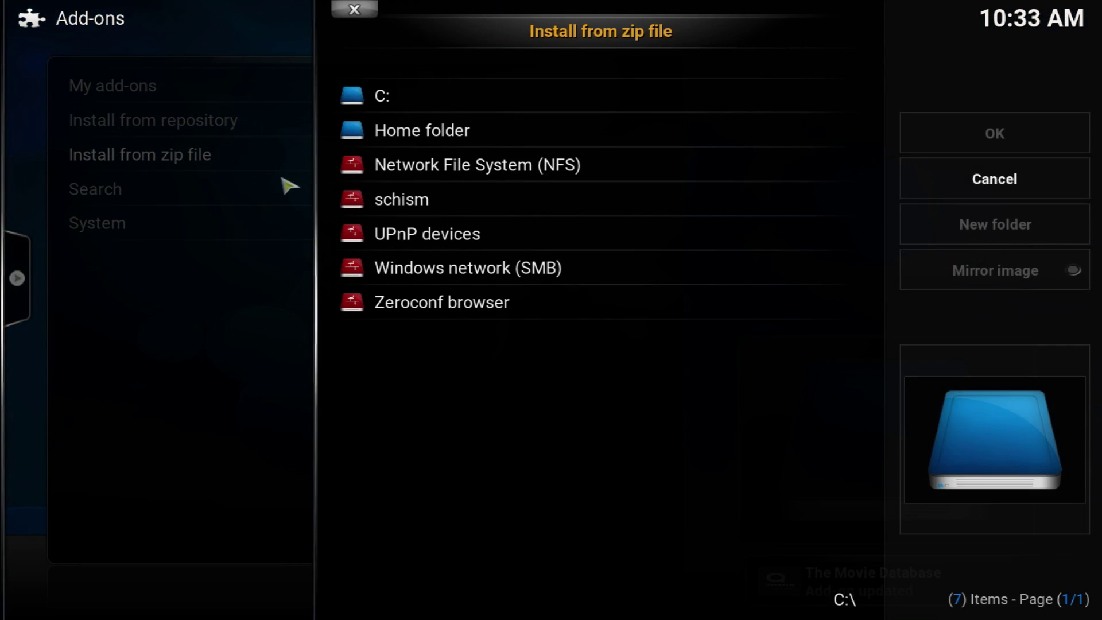
click(489, 200)
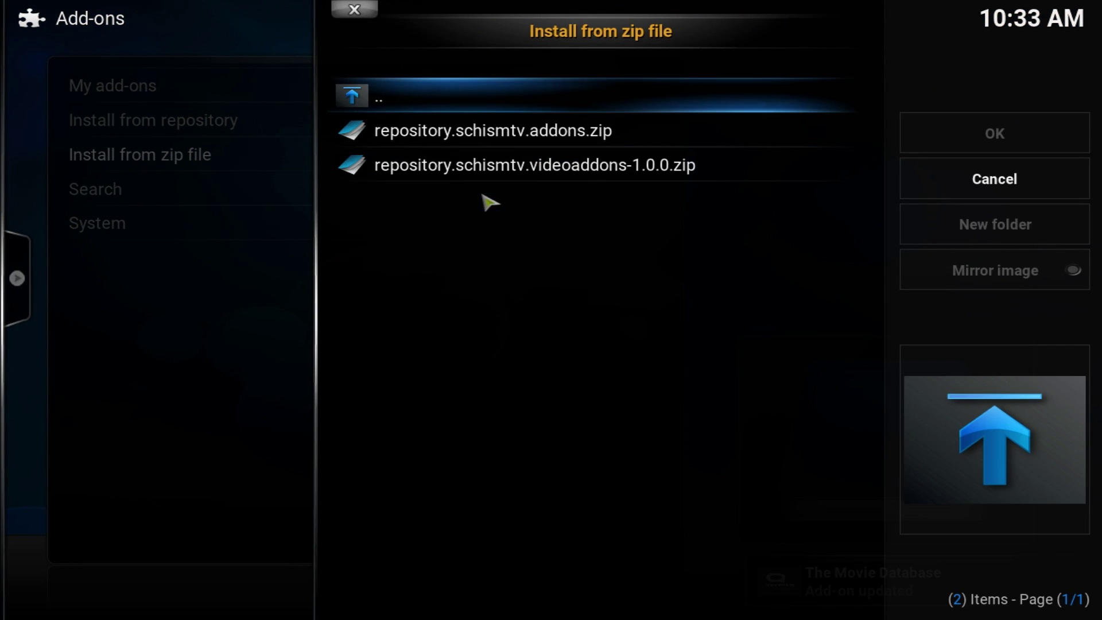
click(523, 136)
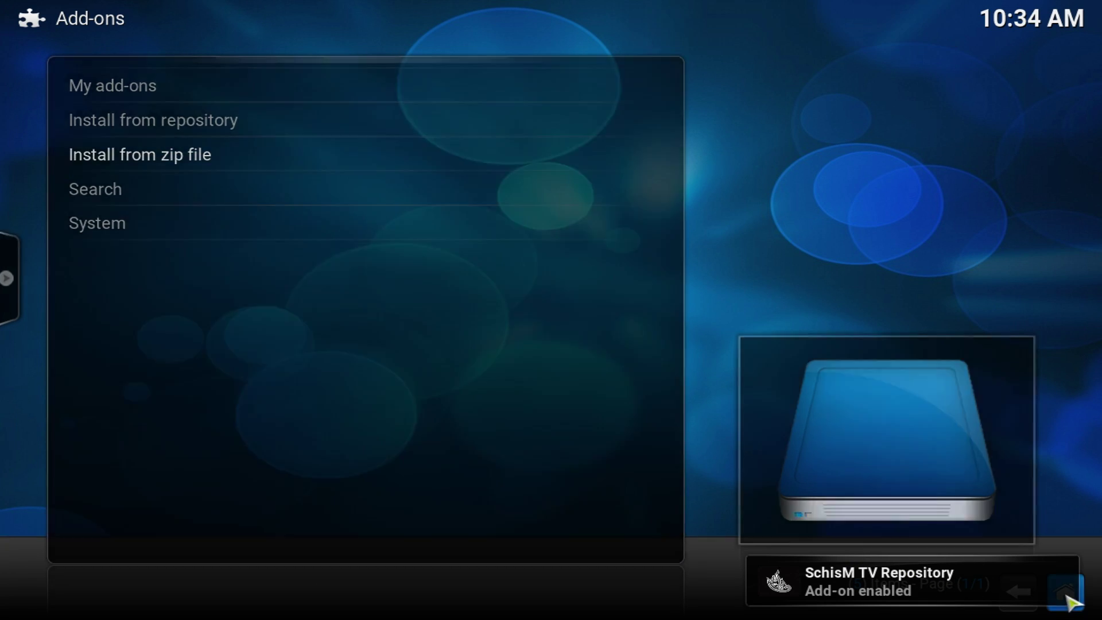
click(1068, 598)
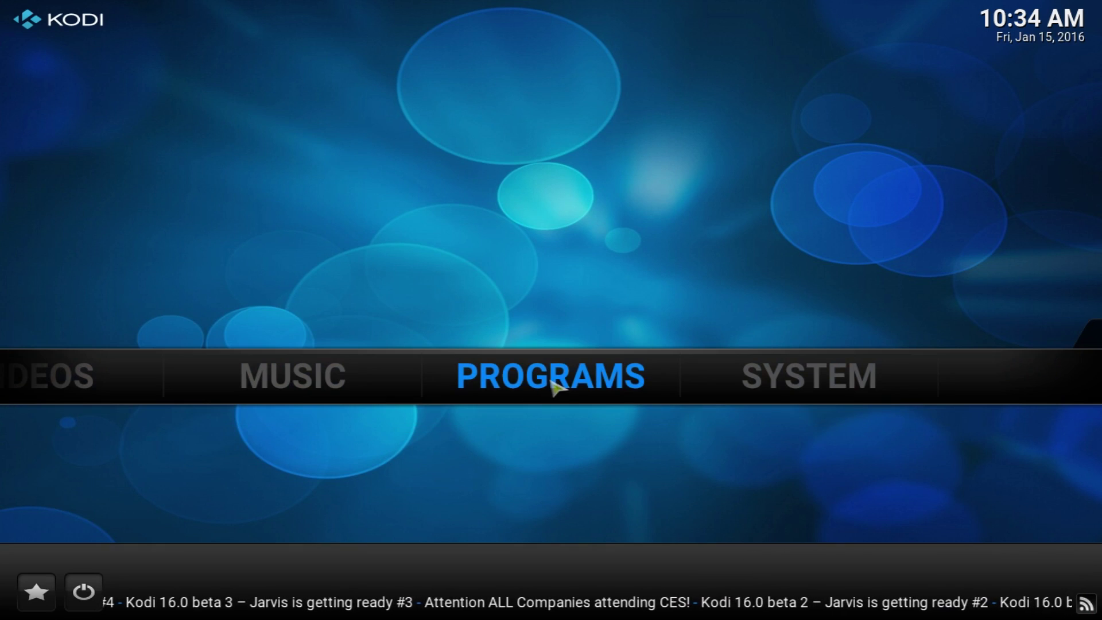
Install SchisM TV Wizard 2.02 from SchisM TV Repository's Program add-ons, then return home.
click(554, 381)
key(Escape)
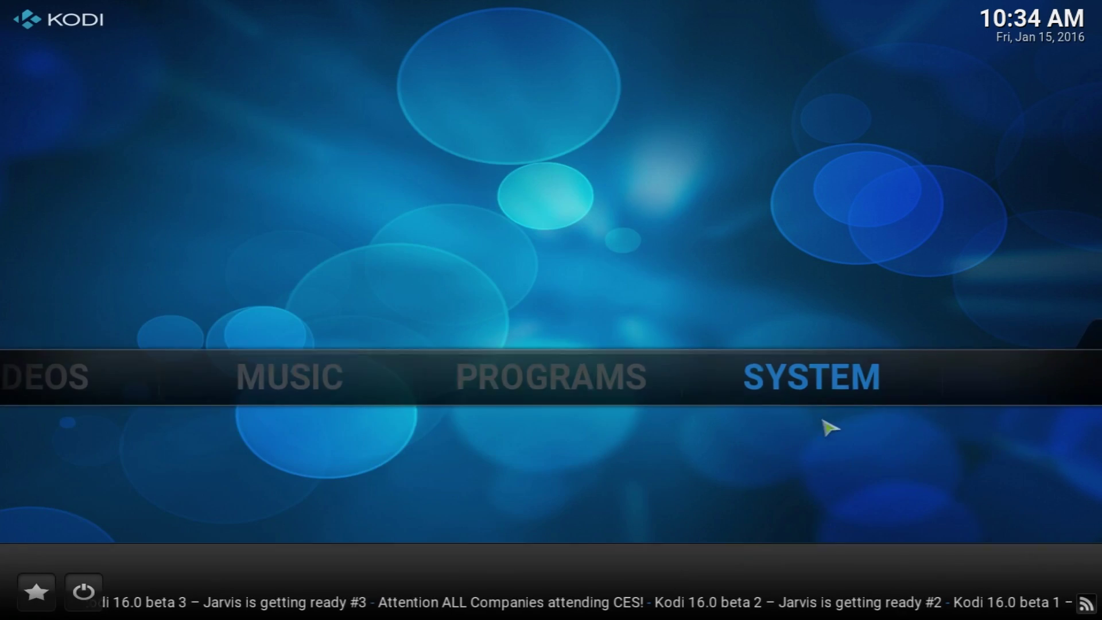
click(805, 387)
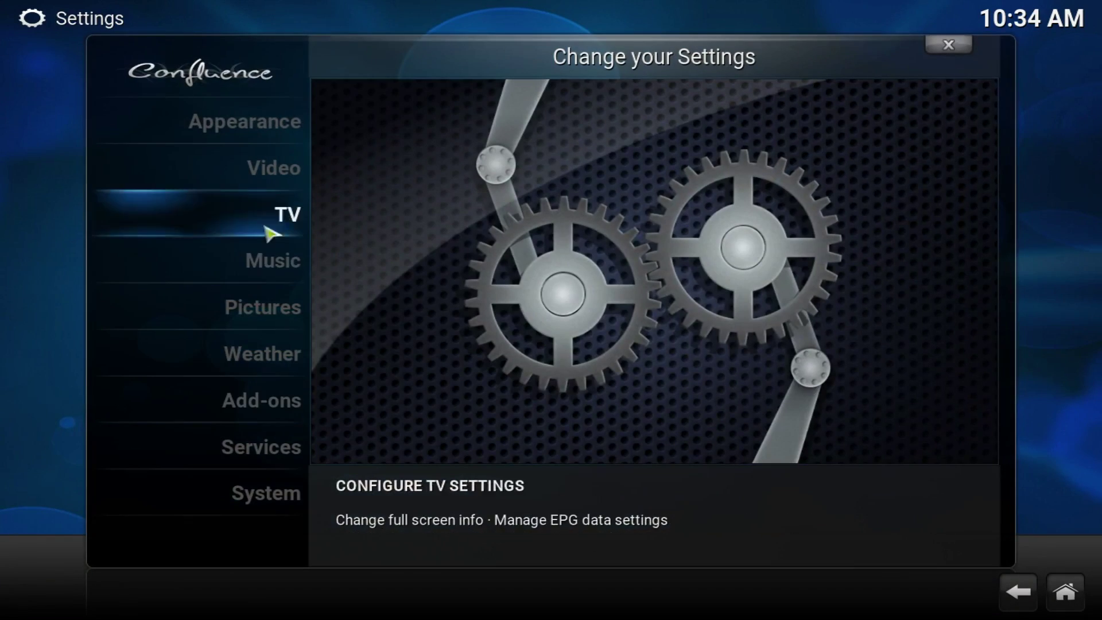
click(235, 397)
click(188, 130)
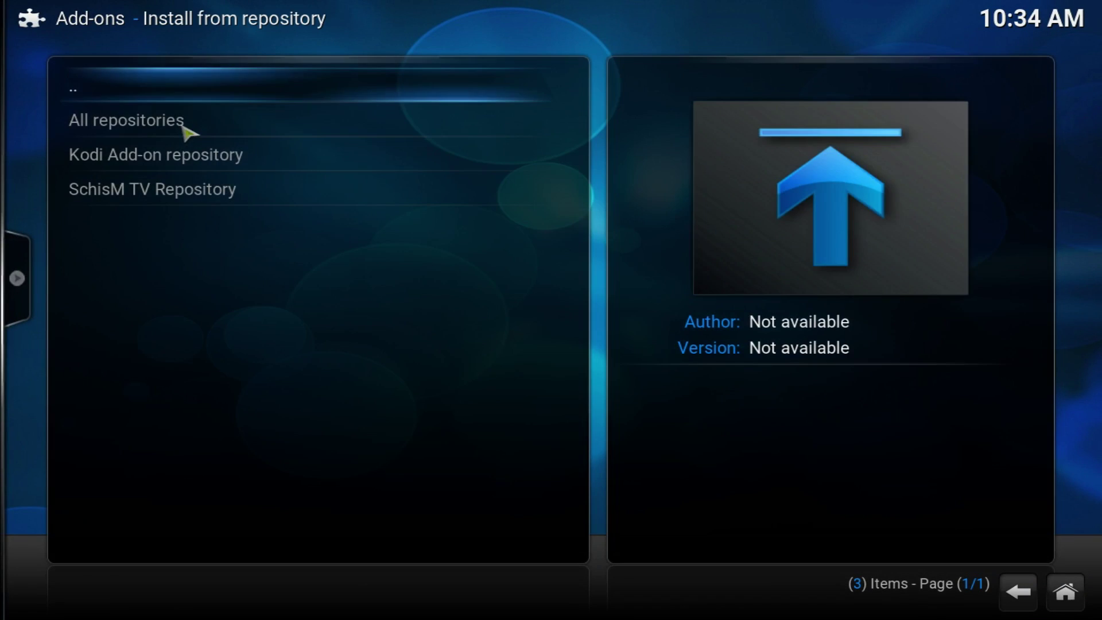
click(210, 189)
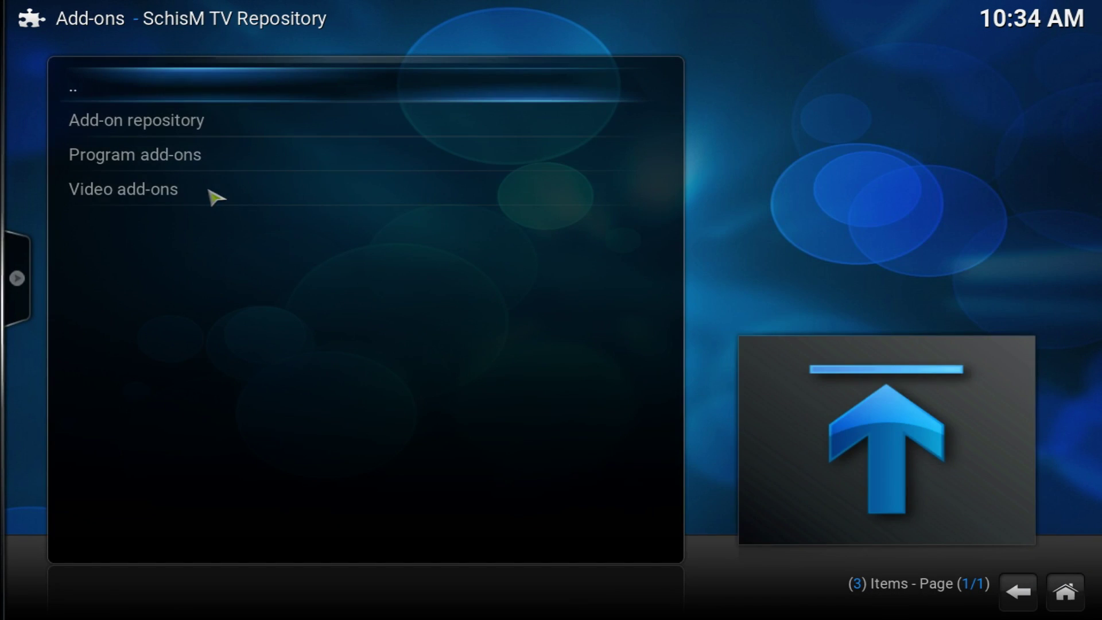
click(201, 157)
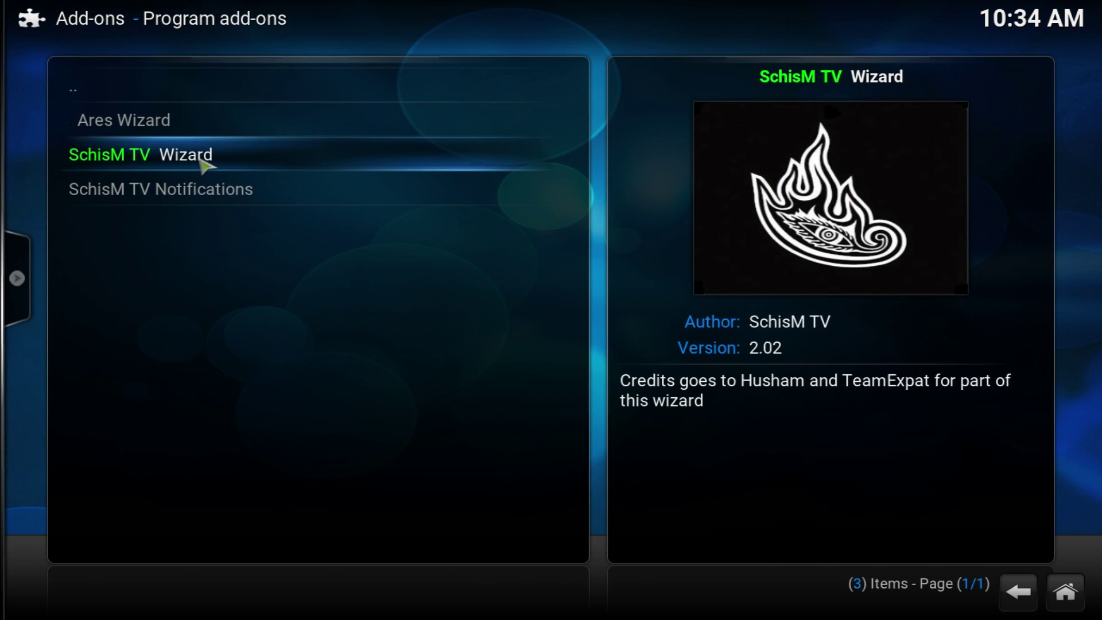
click(200, 157)
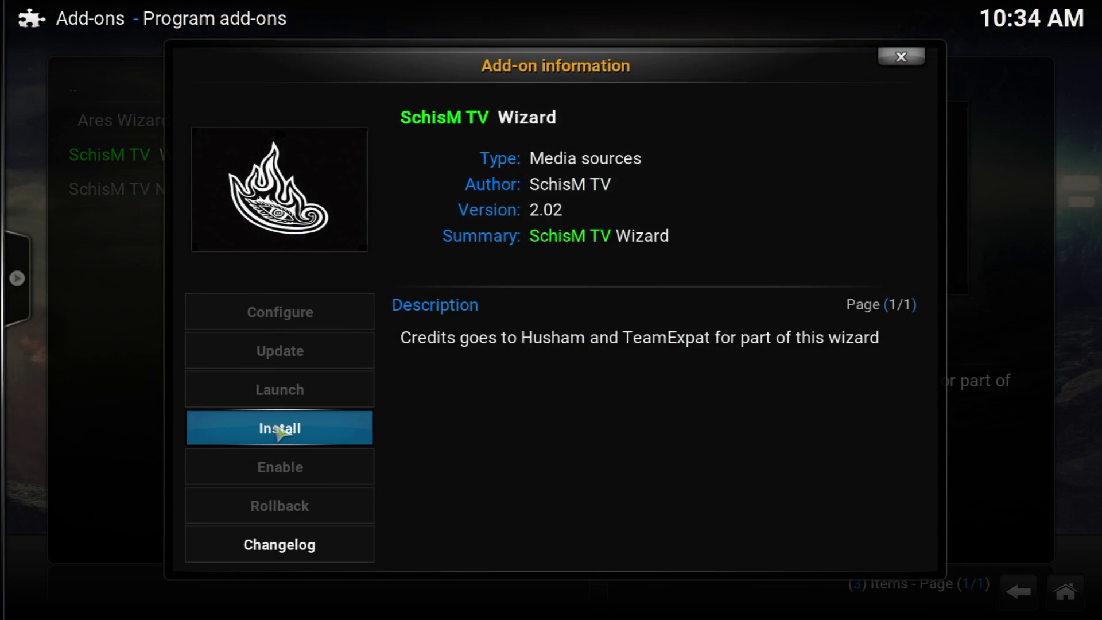
click(286, 428)
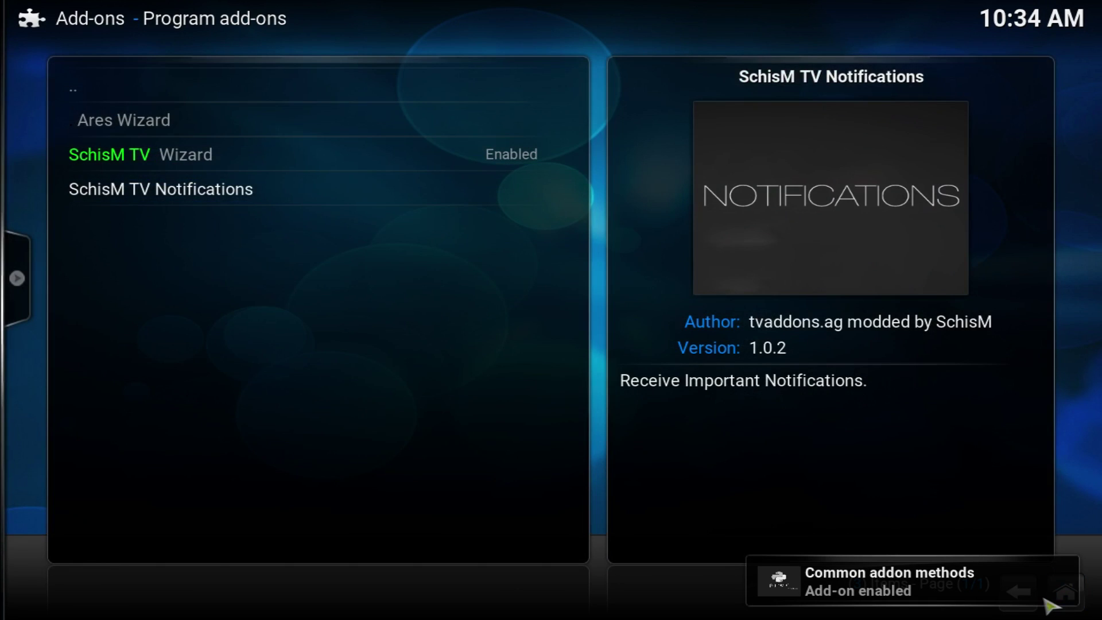
click(1063, 595)
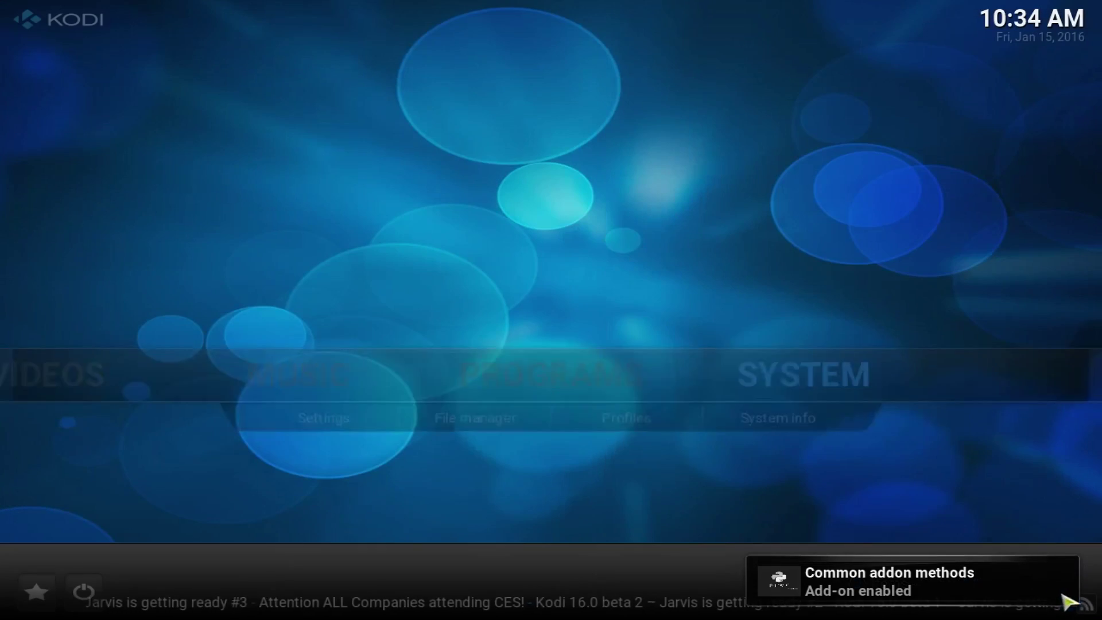
Run Unlock Build in SchisM TV Wizard and confirm force-closing Kodi.
click(519, 395)
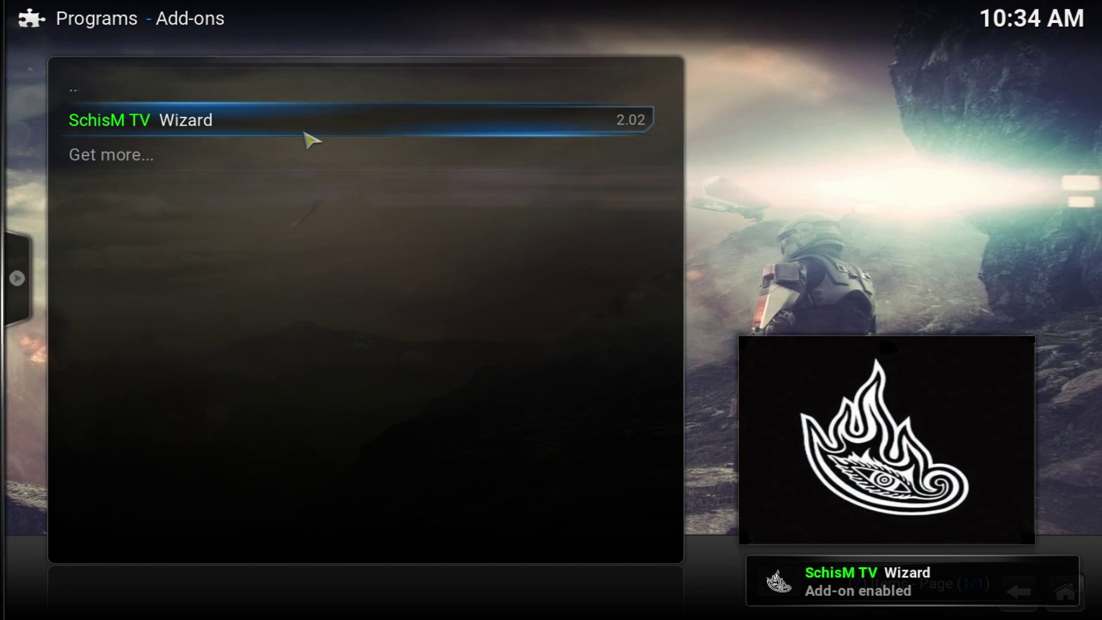
click(310, 140)
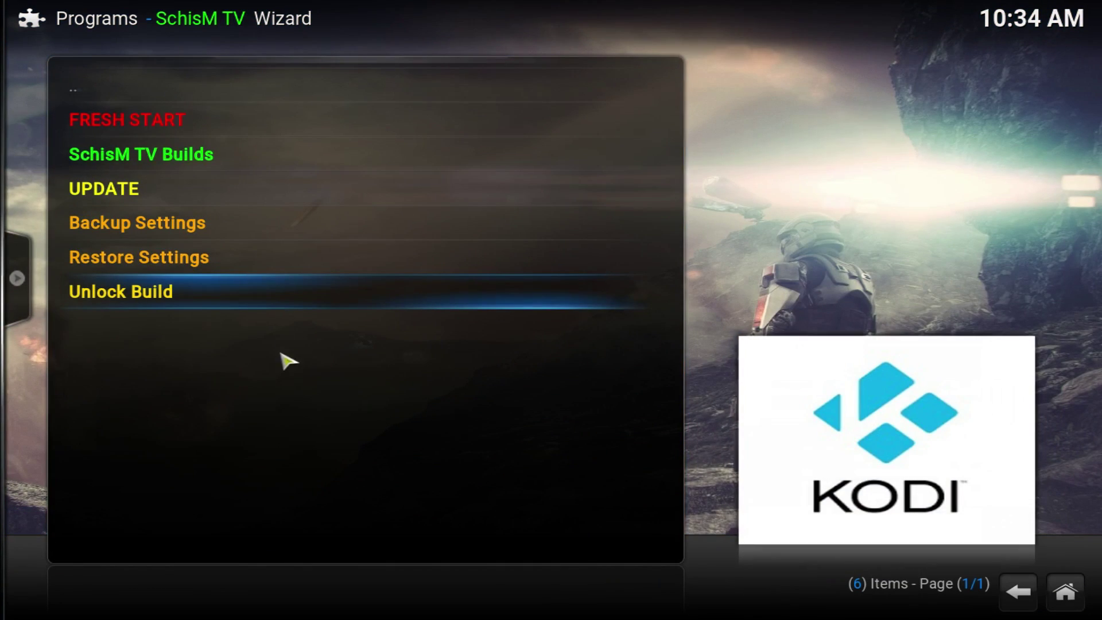
click(250, 292)
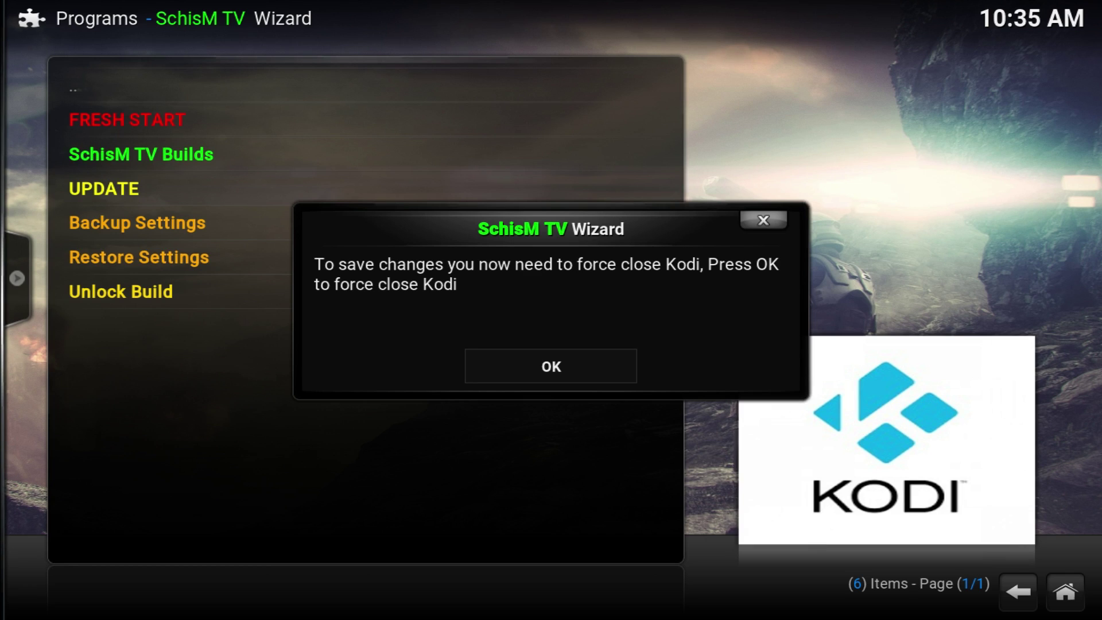
click(555, 377)
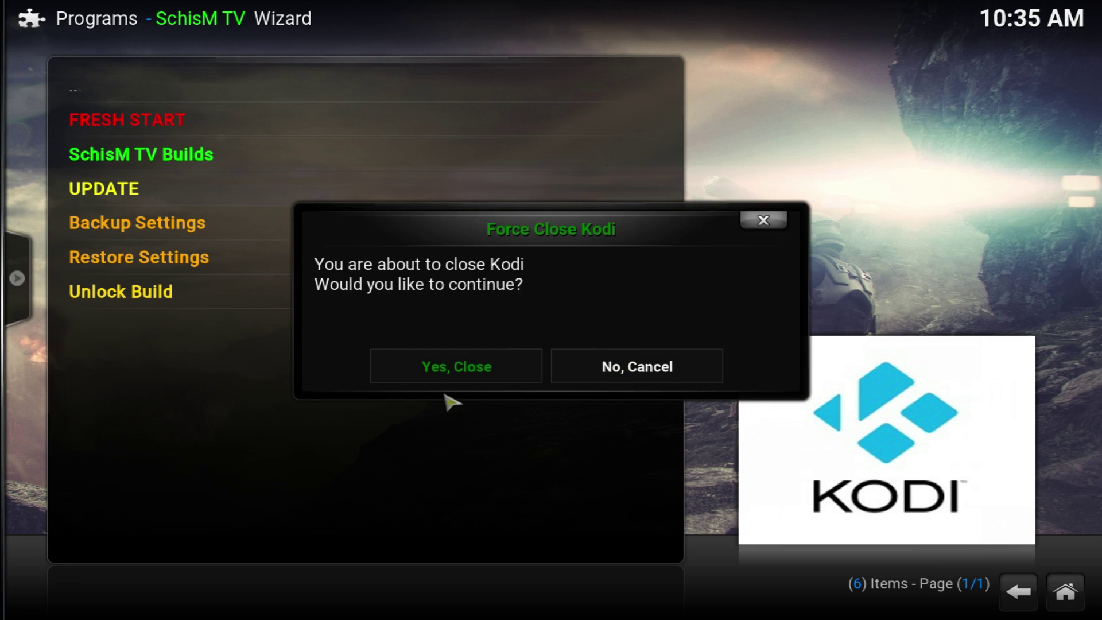
click(457, 377)
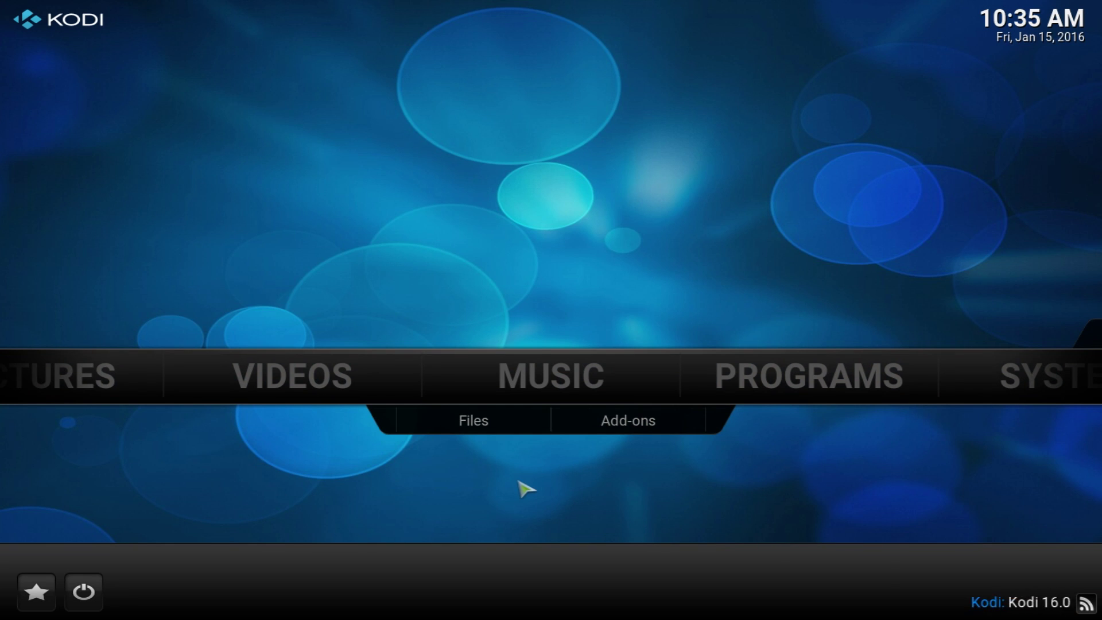
Open SchisM TV Builds in SchisM TV Wizard and start downloading the Kodiflix build.
click(830, 390)
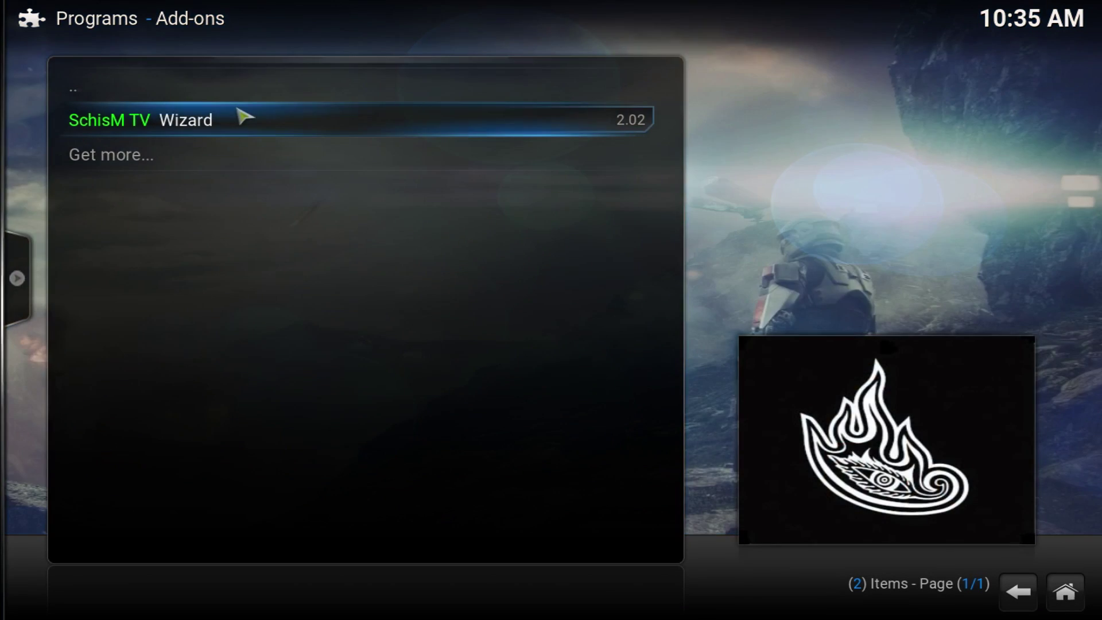
click(241, 118)
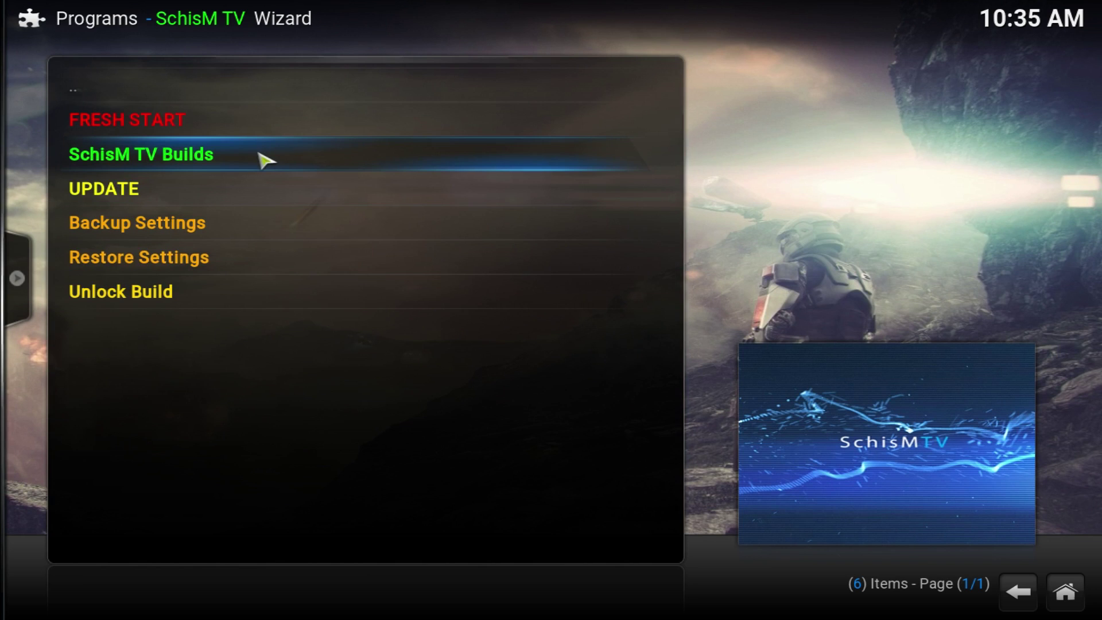
click(266, 159)
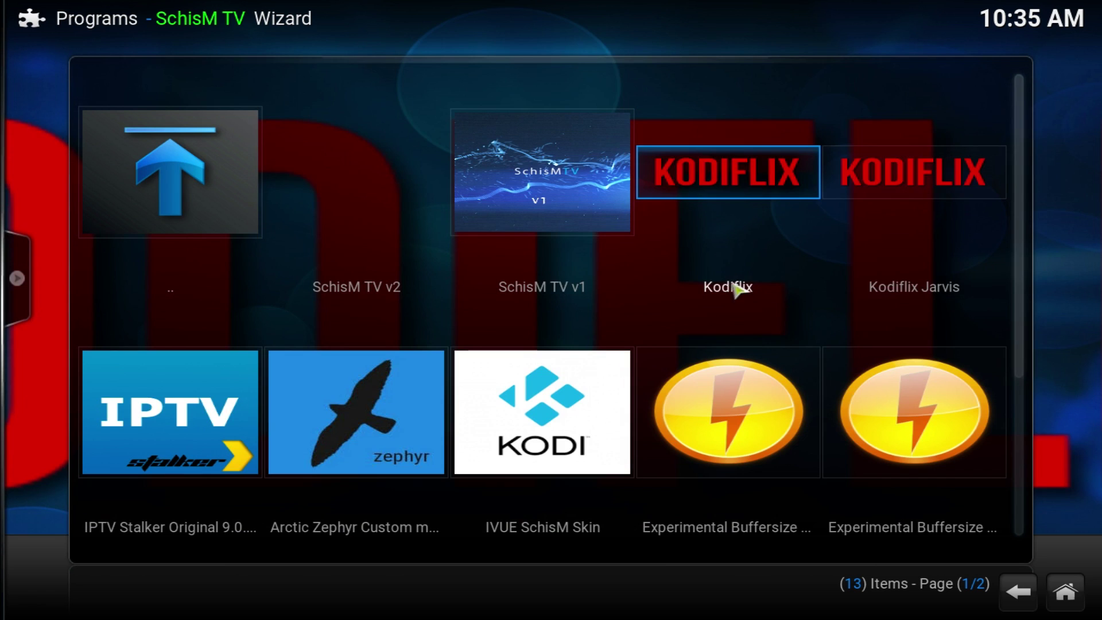
click(729, 175)
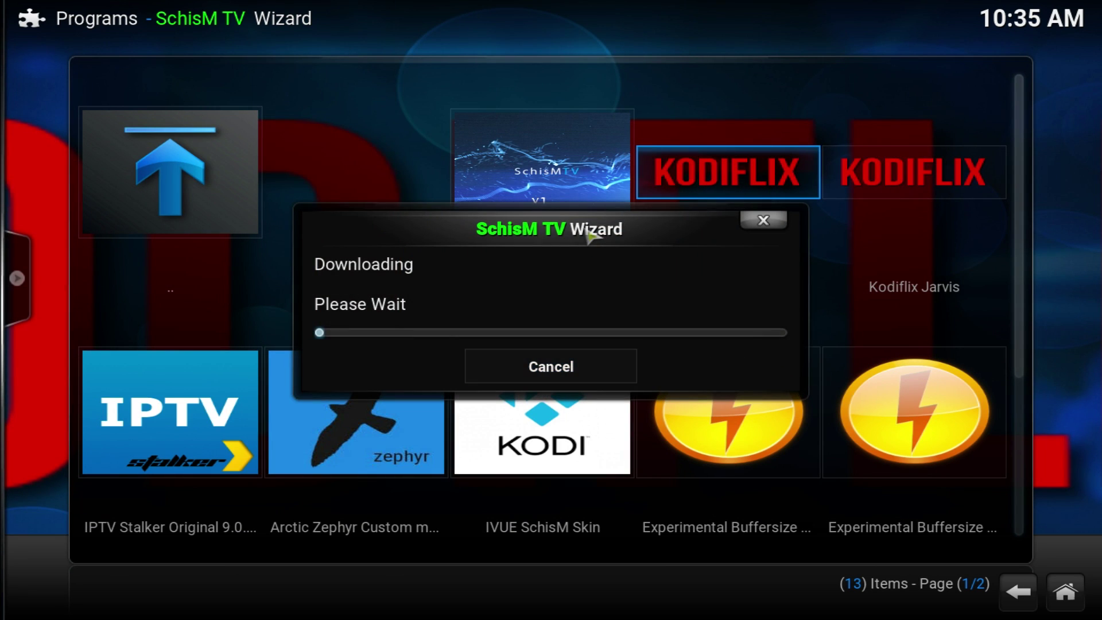